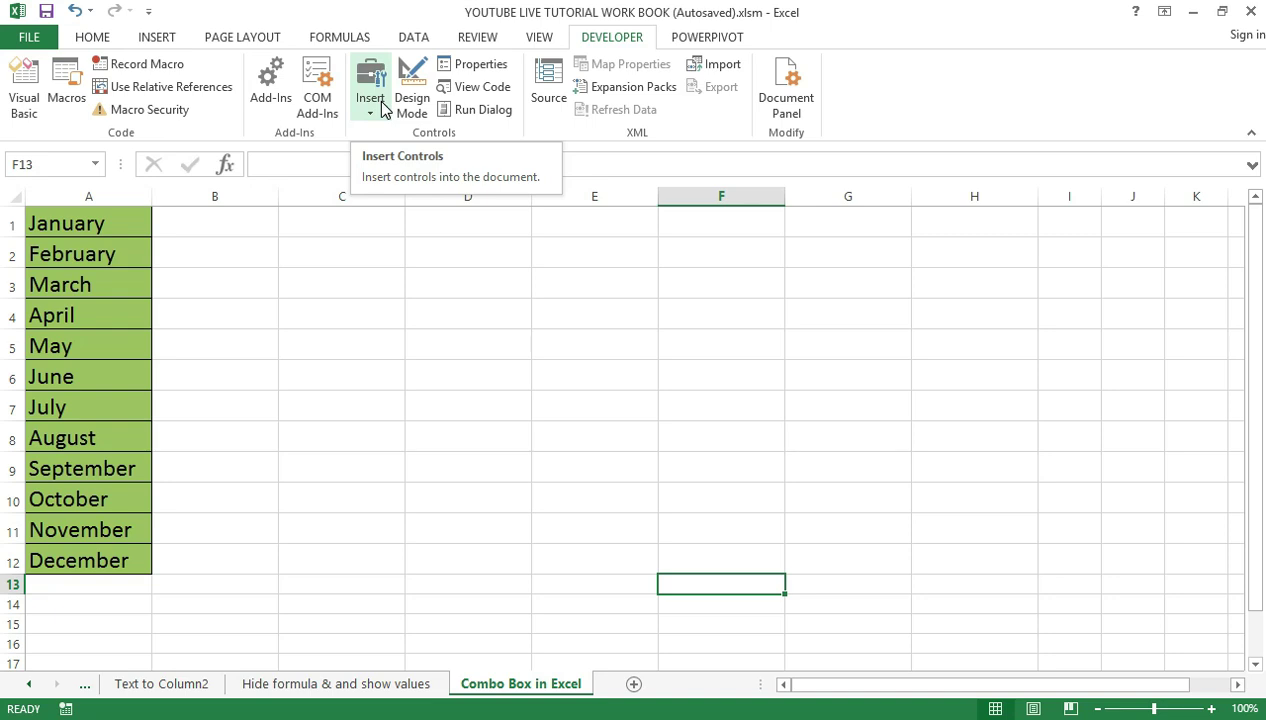
Look over the Form Controls and ActiveX Controls available for insertion, and select cell C3.
{"action": "left_click", "coordinate": [396, 113]}
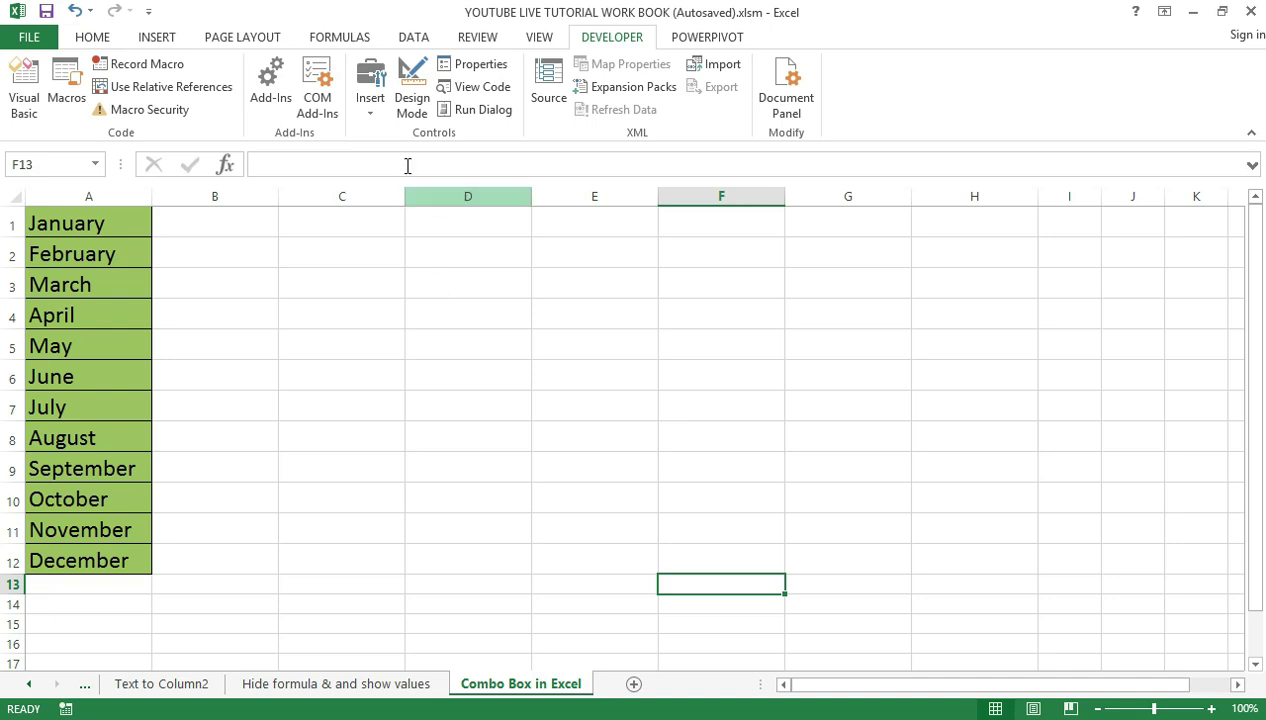
{"action": "left_click", "coordinate": [370, 120]}
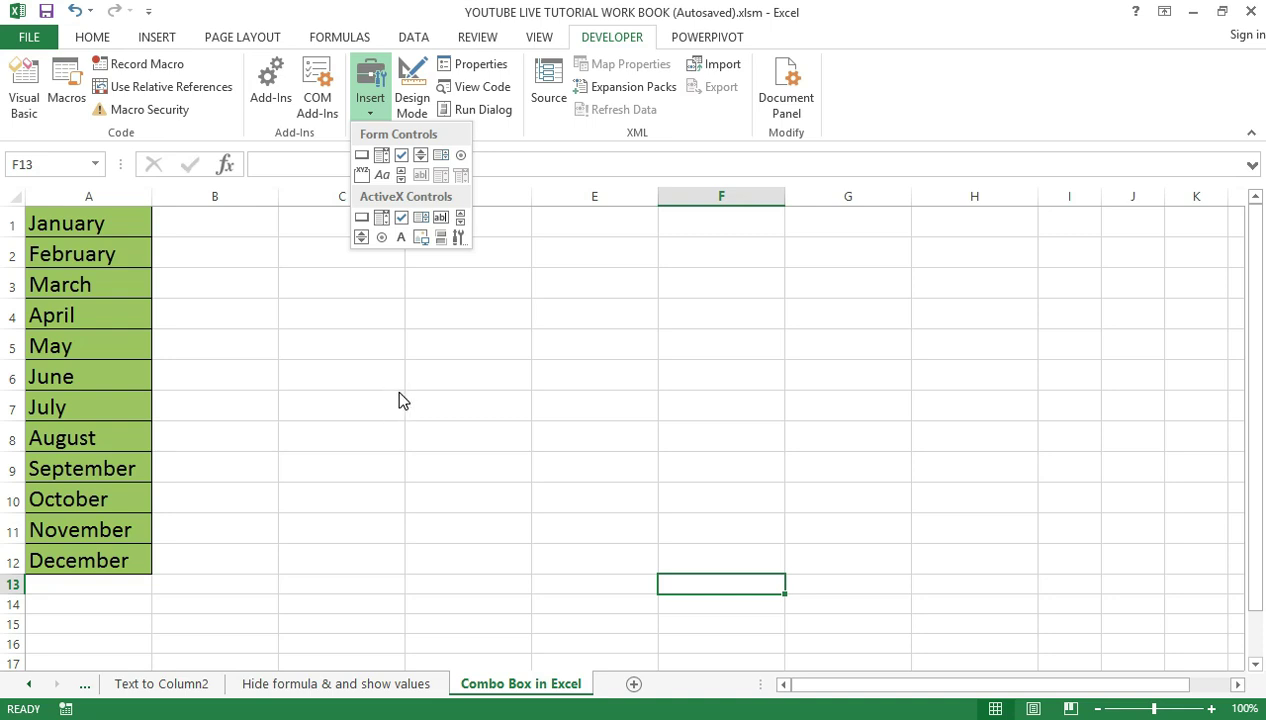
{"action": "left_click", "coordinate": [393, 300]}
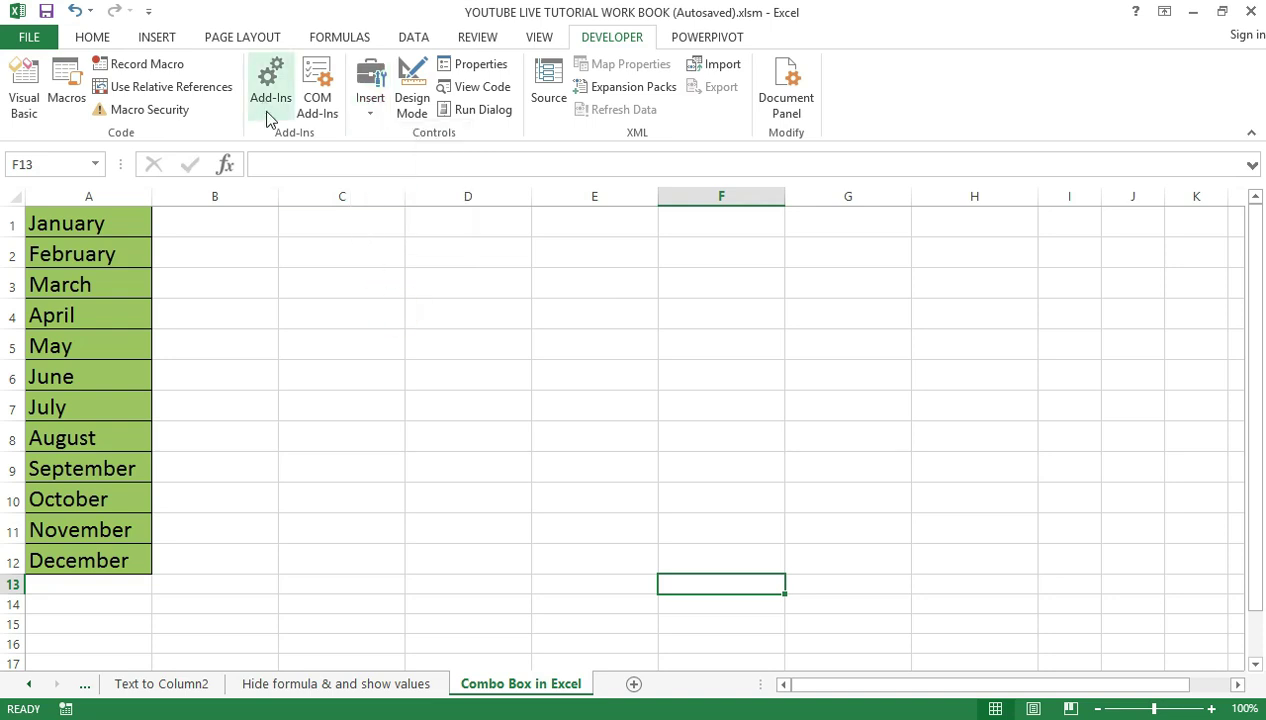
{"action": "left_click", "coordinate": [369, 110]}
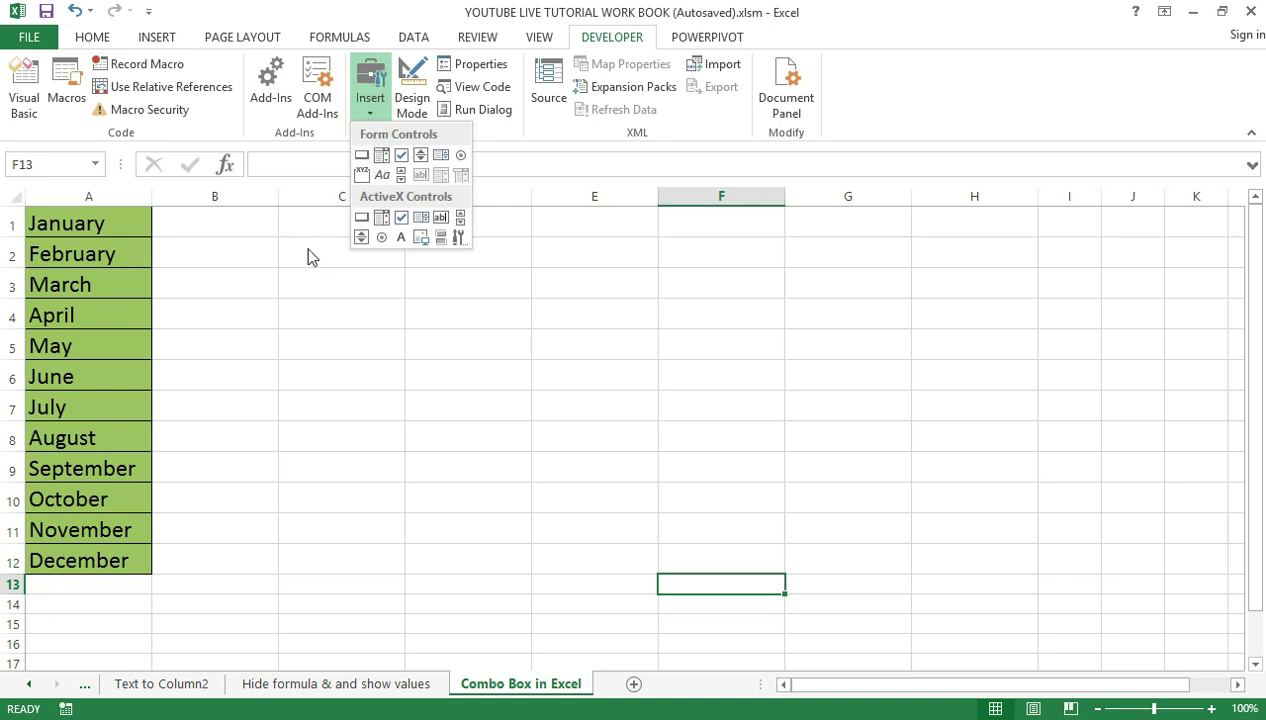
{"action": "left_click", "coordinate": [311, 281]}
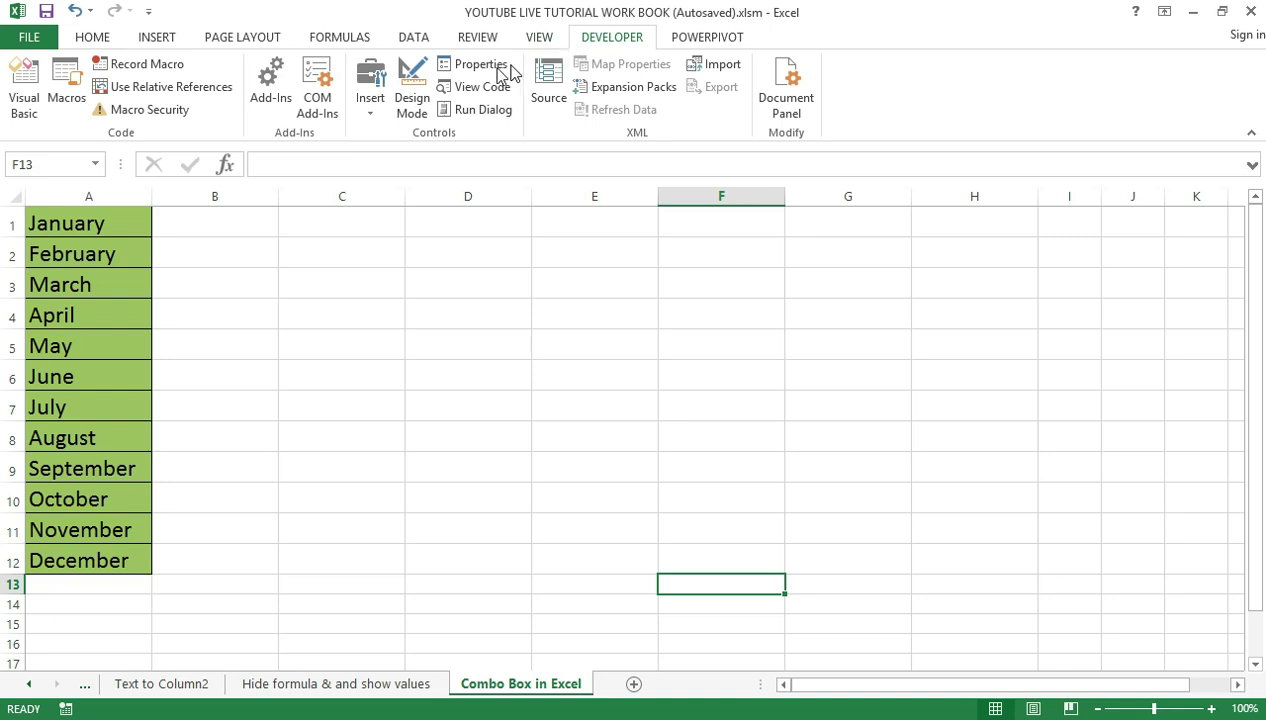
{"action": "left_click", "coordinate": [369, 117]}
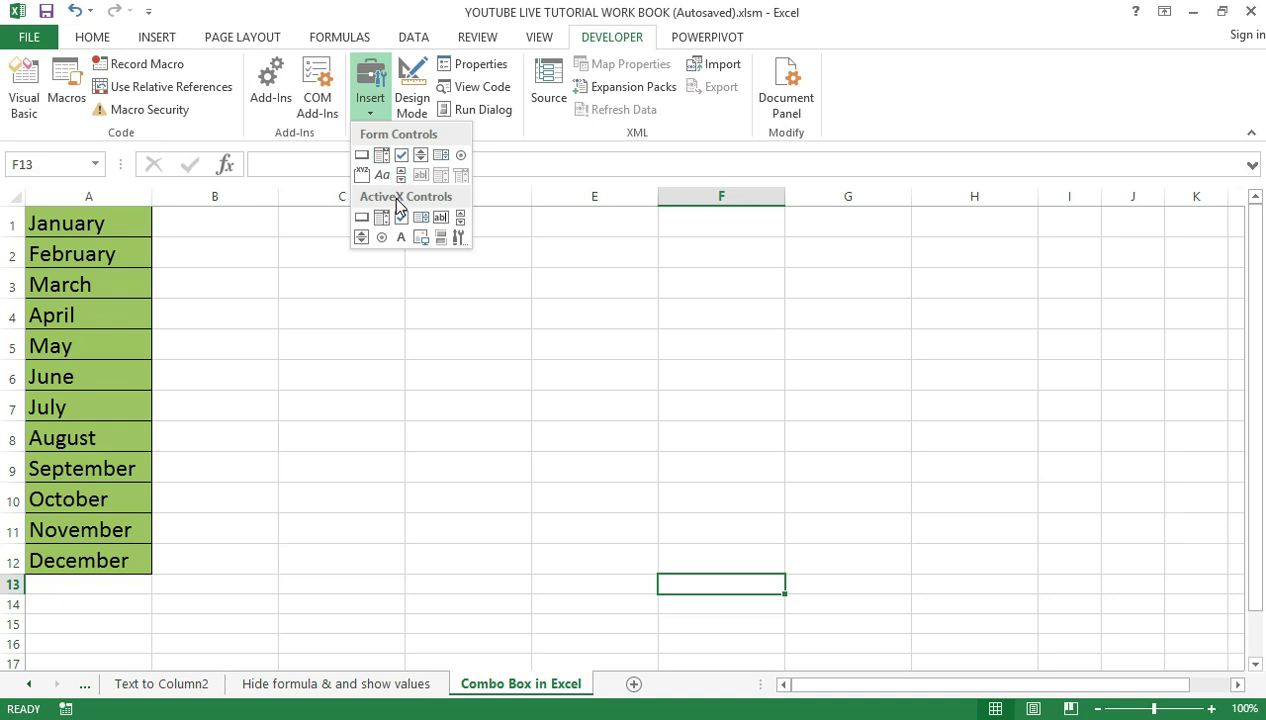
{"action": "left_click", "coordinate": [445, 337]}
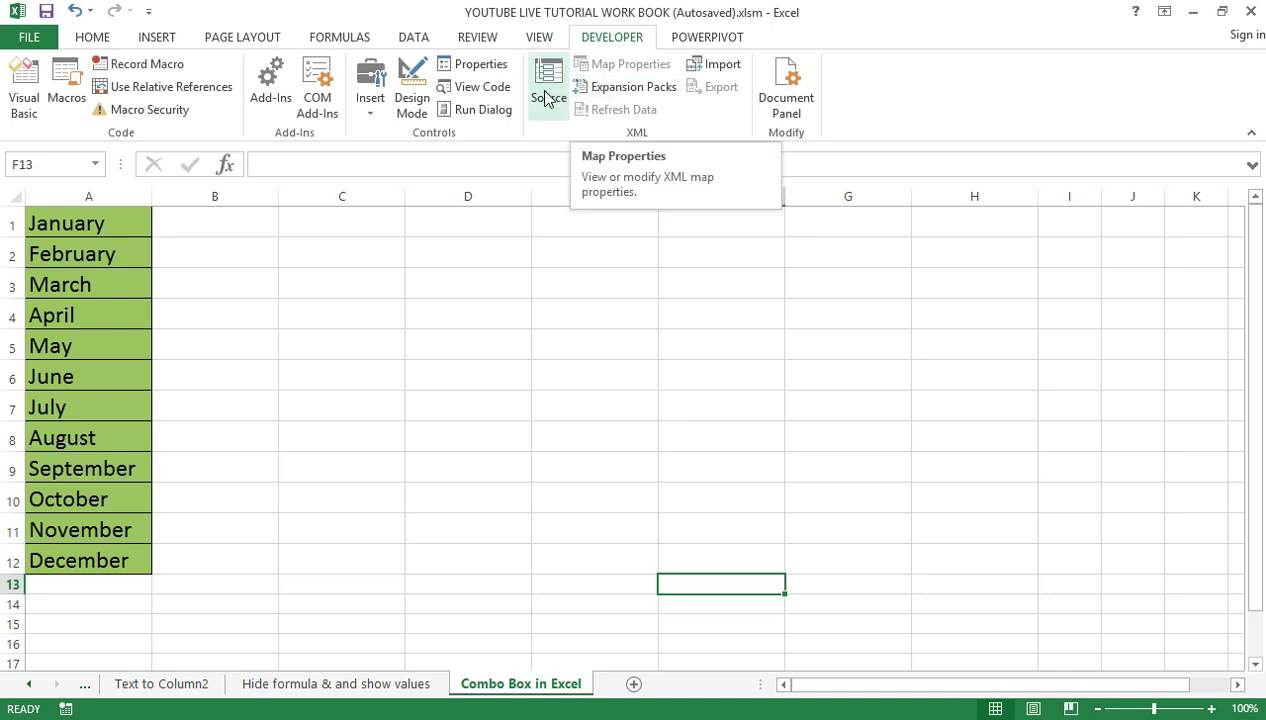
{"action": "left_click", "coordinate": [318, 278]}
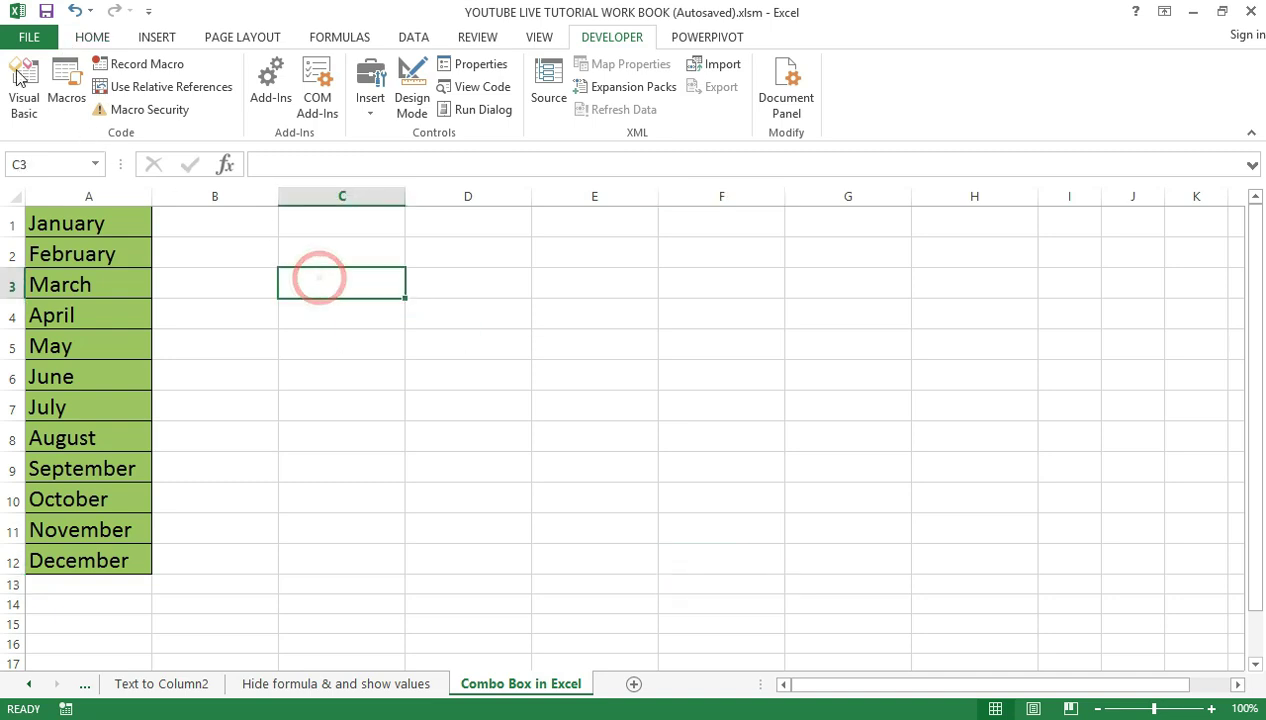
Check in the ribbon customization options that the Developer tab is enabled, and accept the options.
{"action": "left_click", "coordinate": [28, 38]}
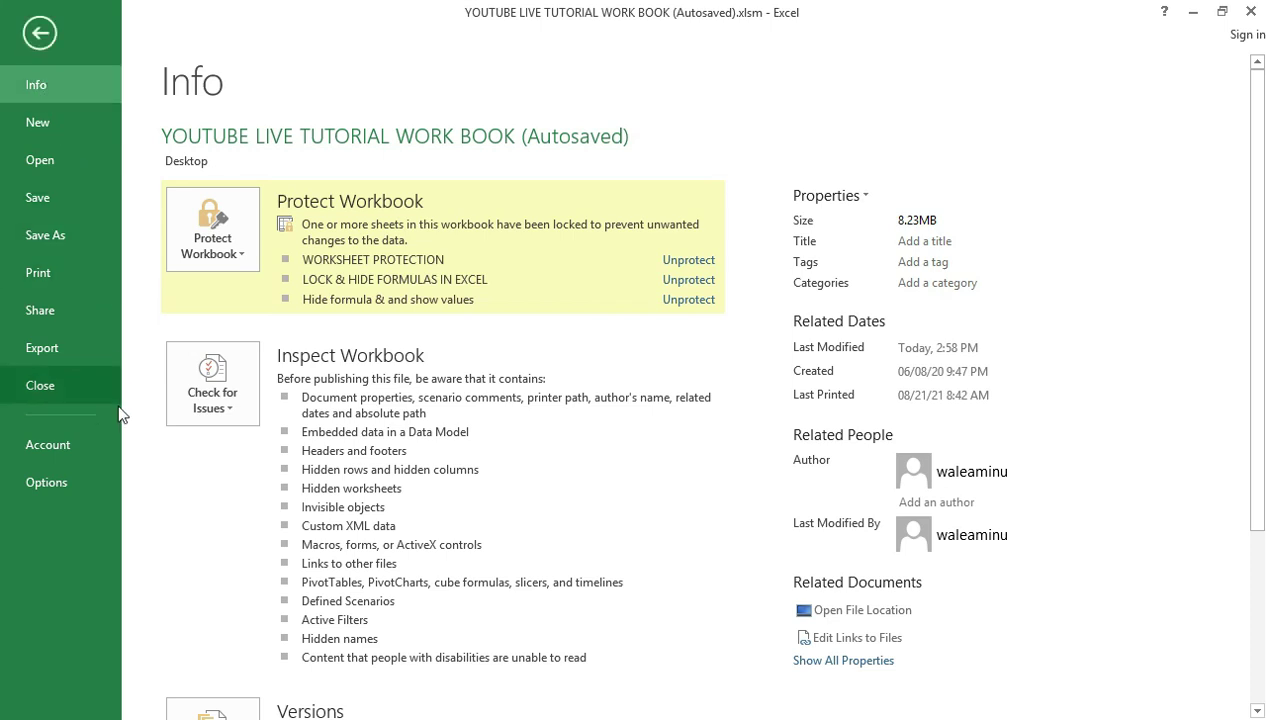
{"action": "left_click", "coordinate": [45, 482]}
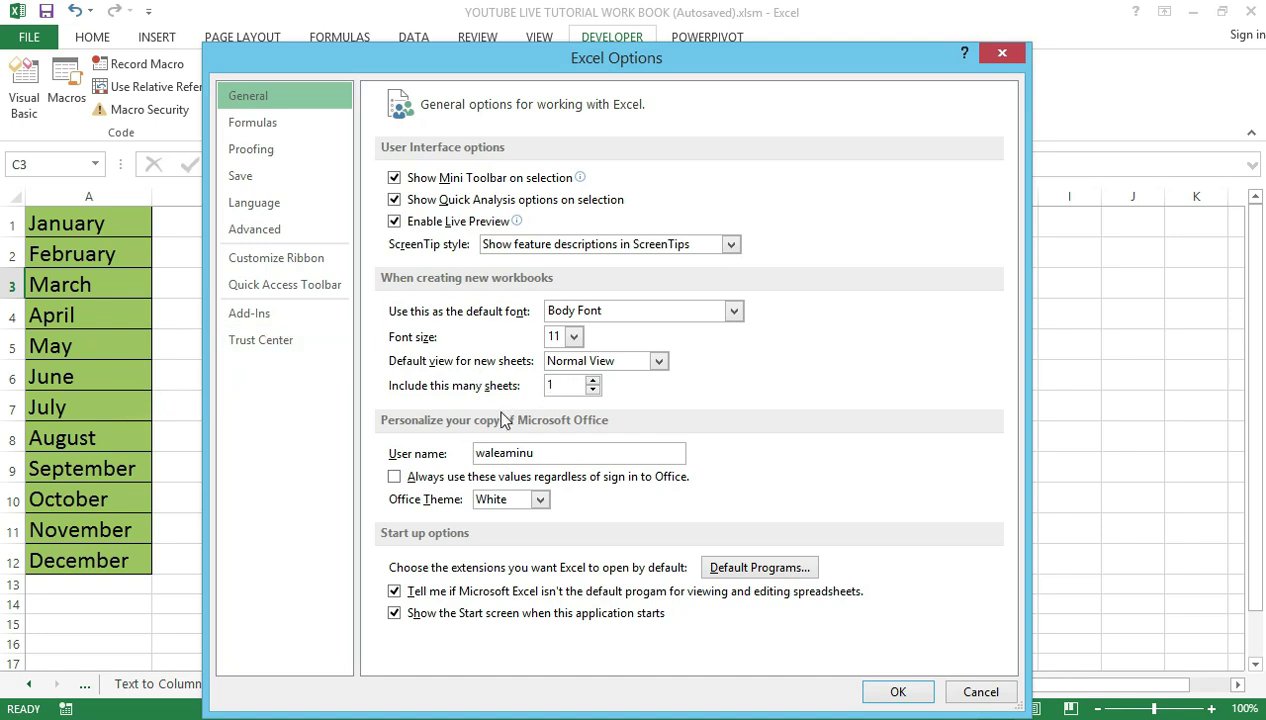
{"action": "left_click", "coordinate": [279, 262]}
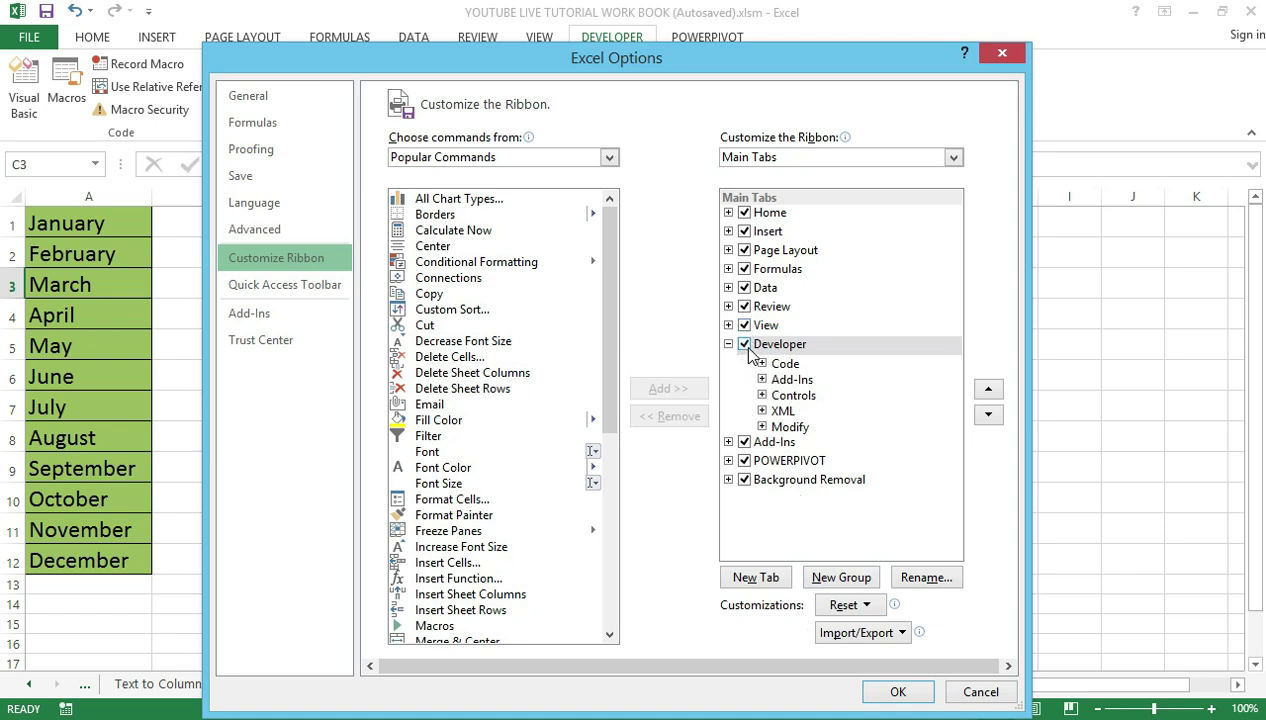
{"action": "left_click", "coordinate": [898, 692]}
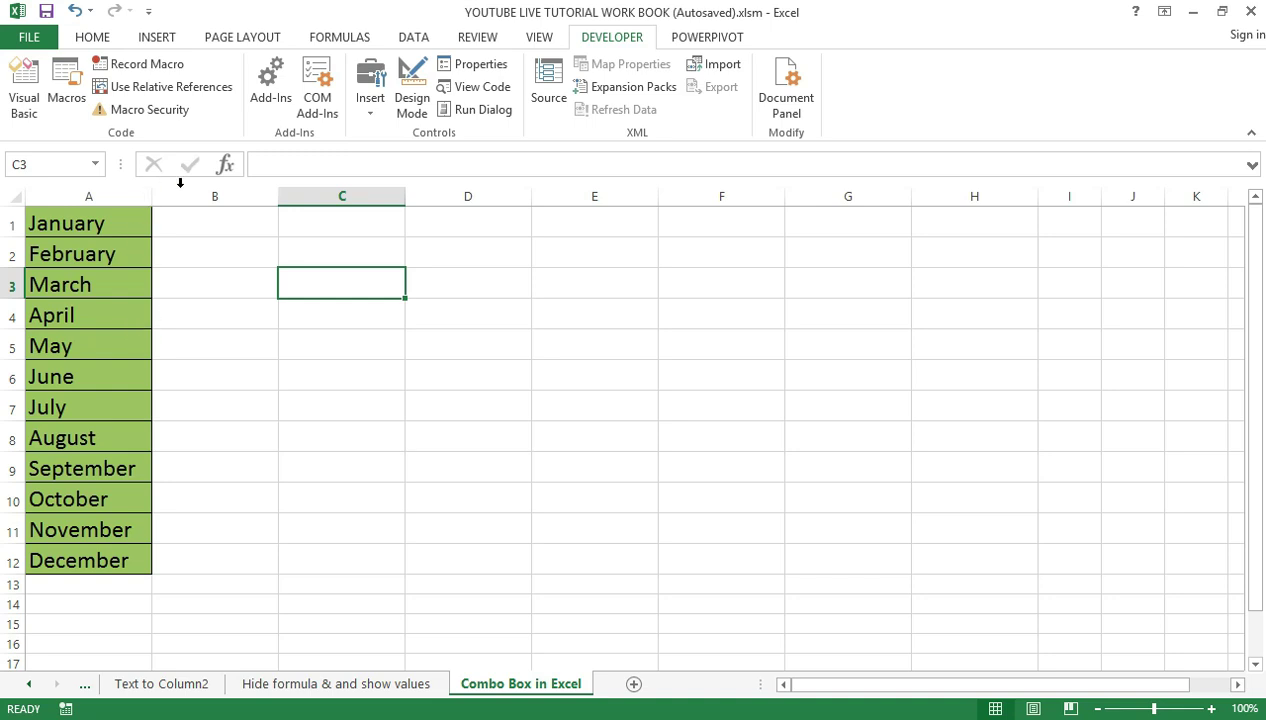
{"action": "left_click", "coordinate": [367, 113]}
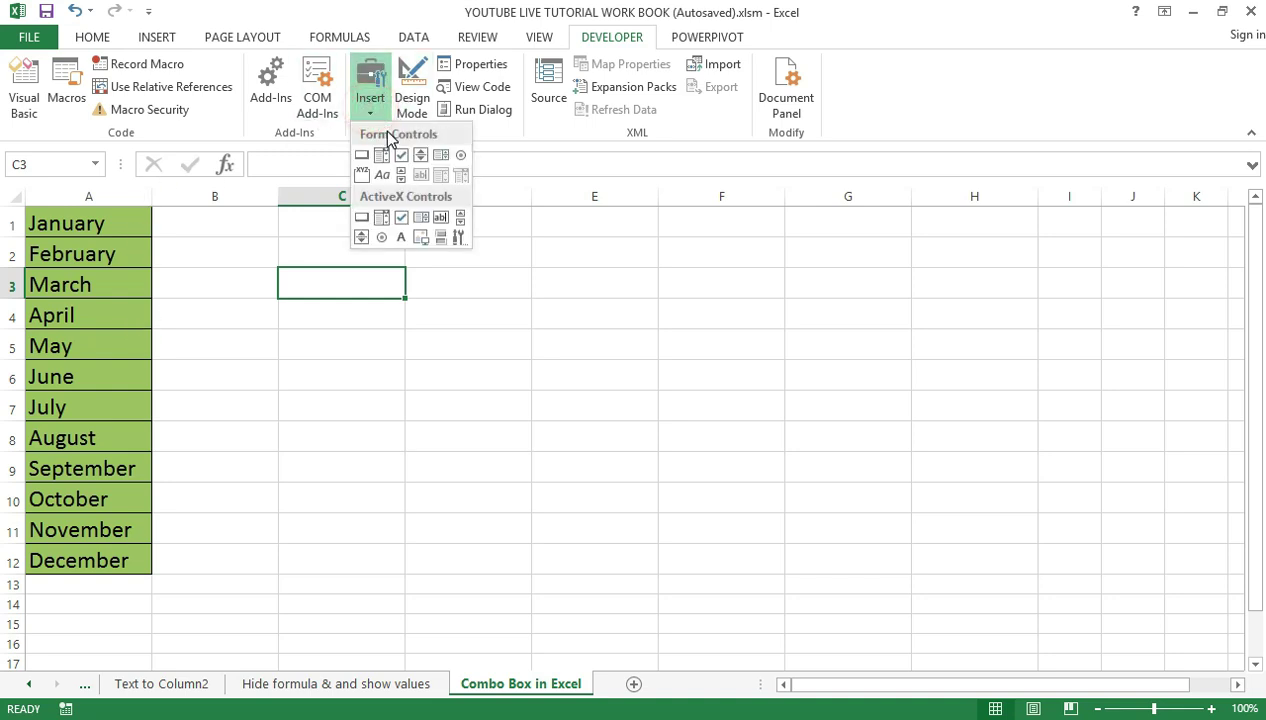
{"action": "left_click", "coordinate": [444, 341]}
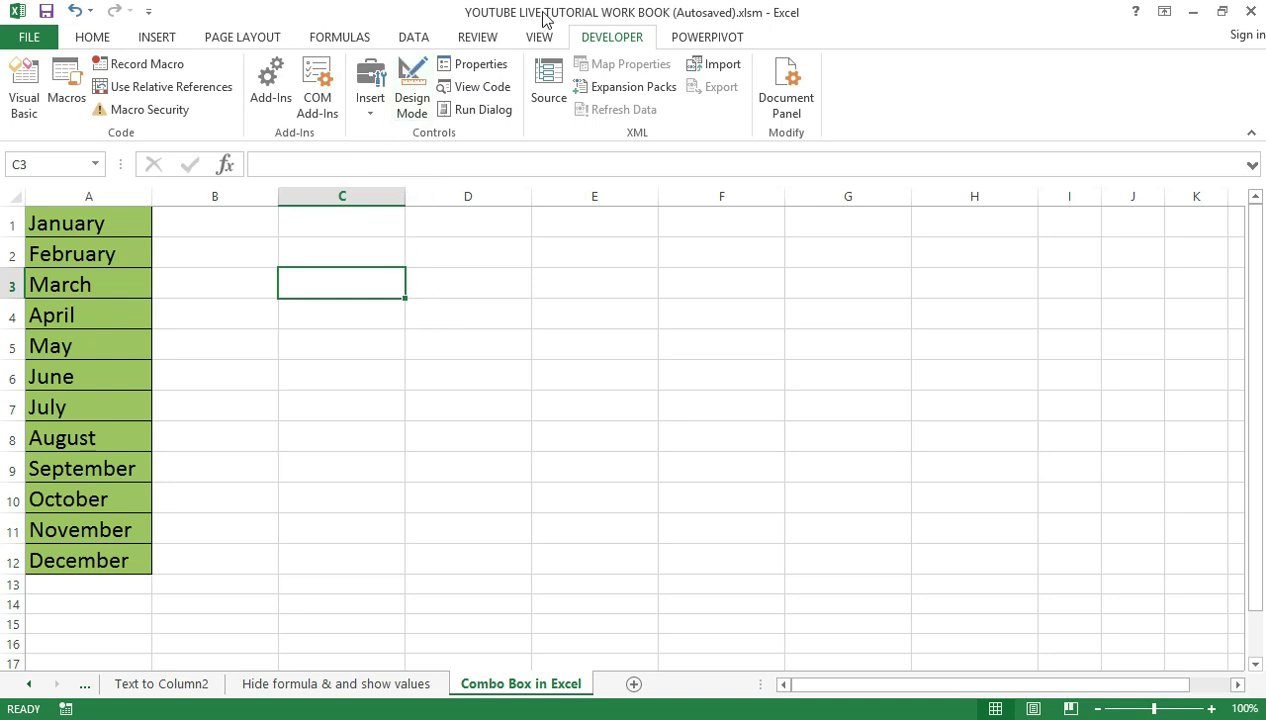
{"action": "left_click", "coordinate": [90, 38]}
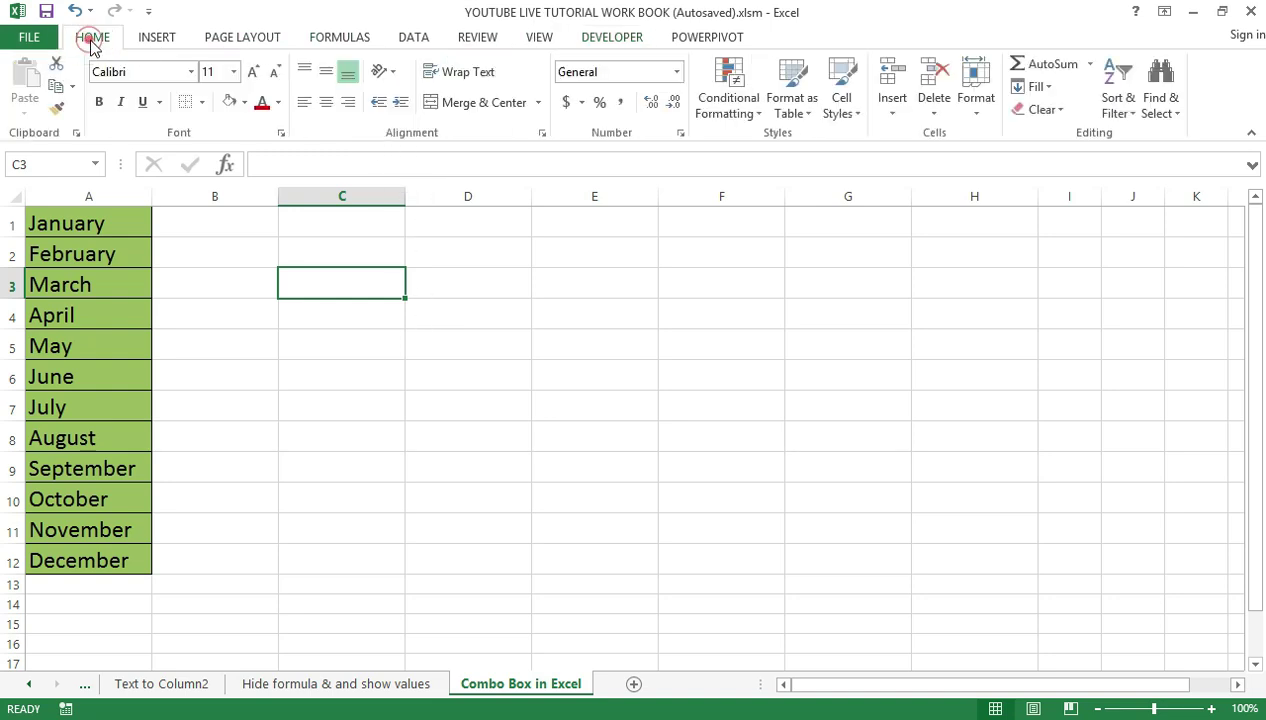
{"action": "left_click", "coordinate": [597, 37]}
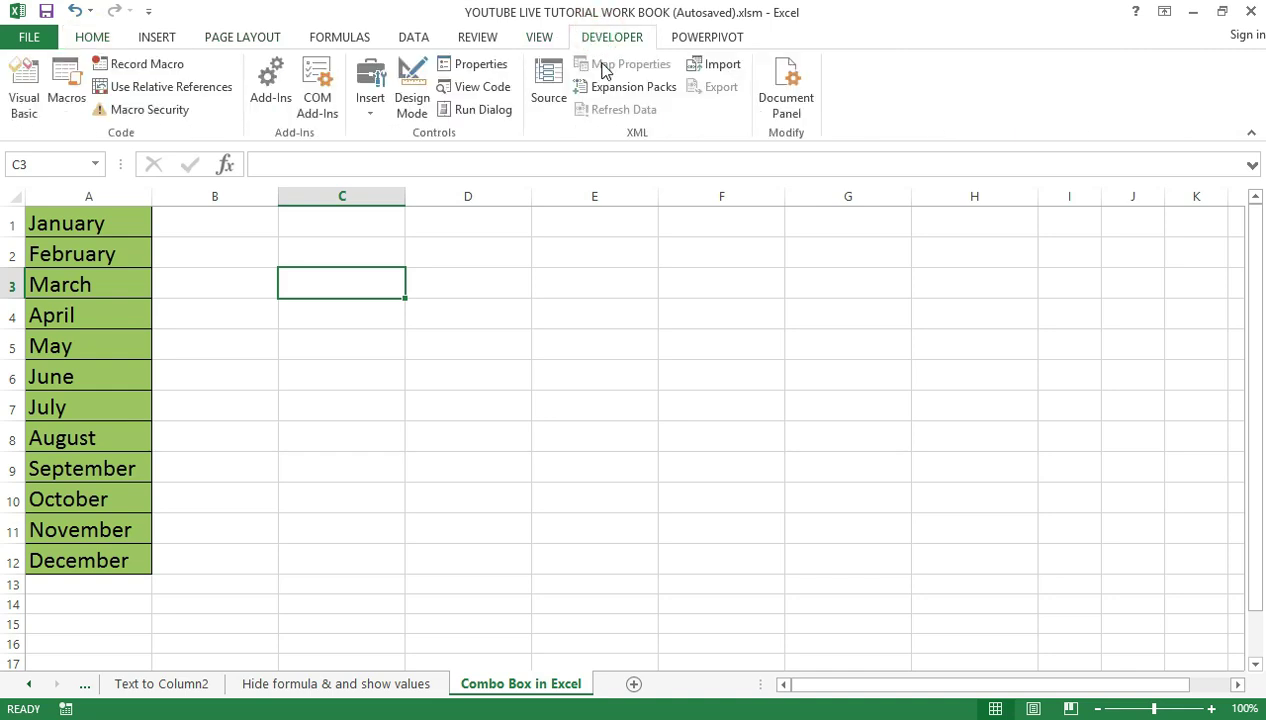
Insert a Form Control combo box over cell C3.
{"action": "left_click", "coordinate": [368, 112]}
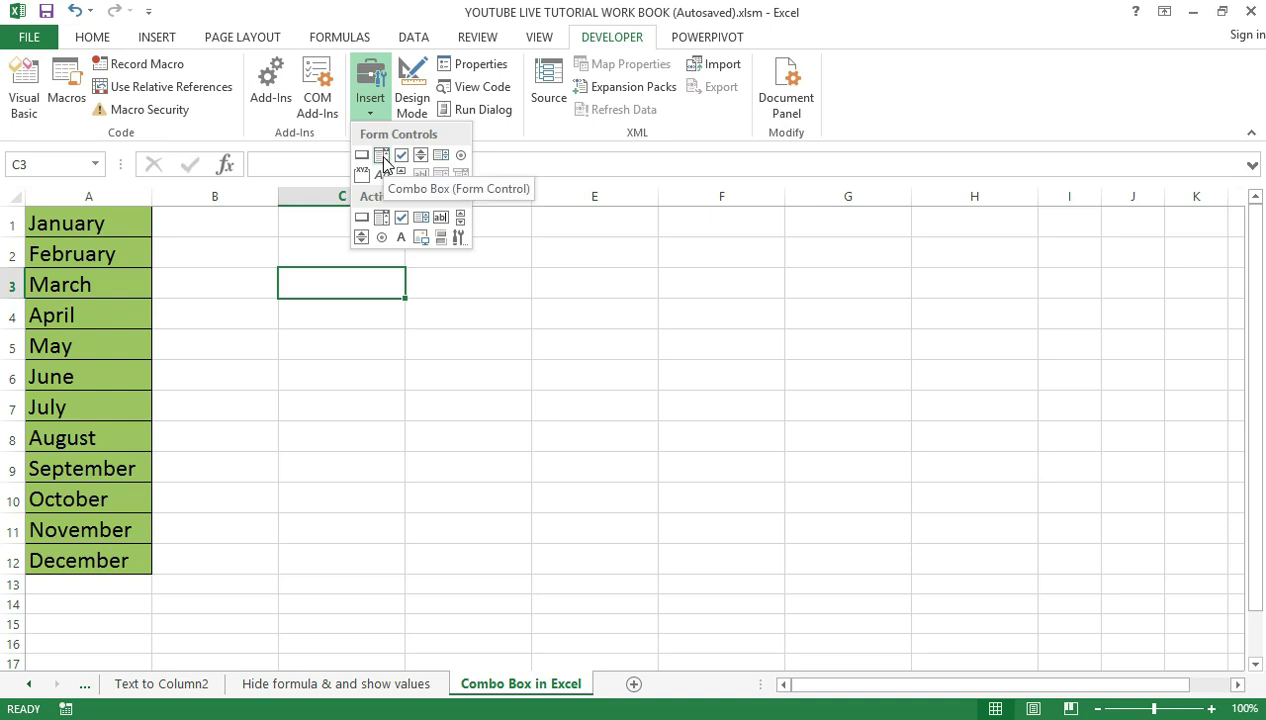
{"action": "left_click", "coordinate": [382, 156]}
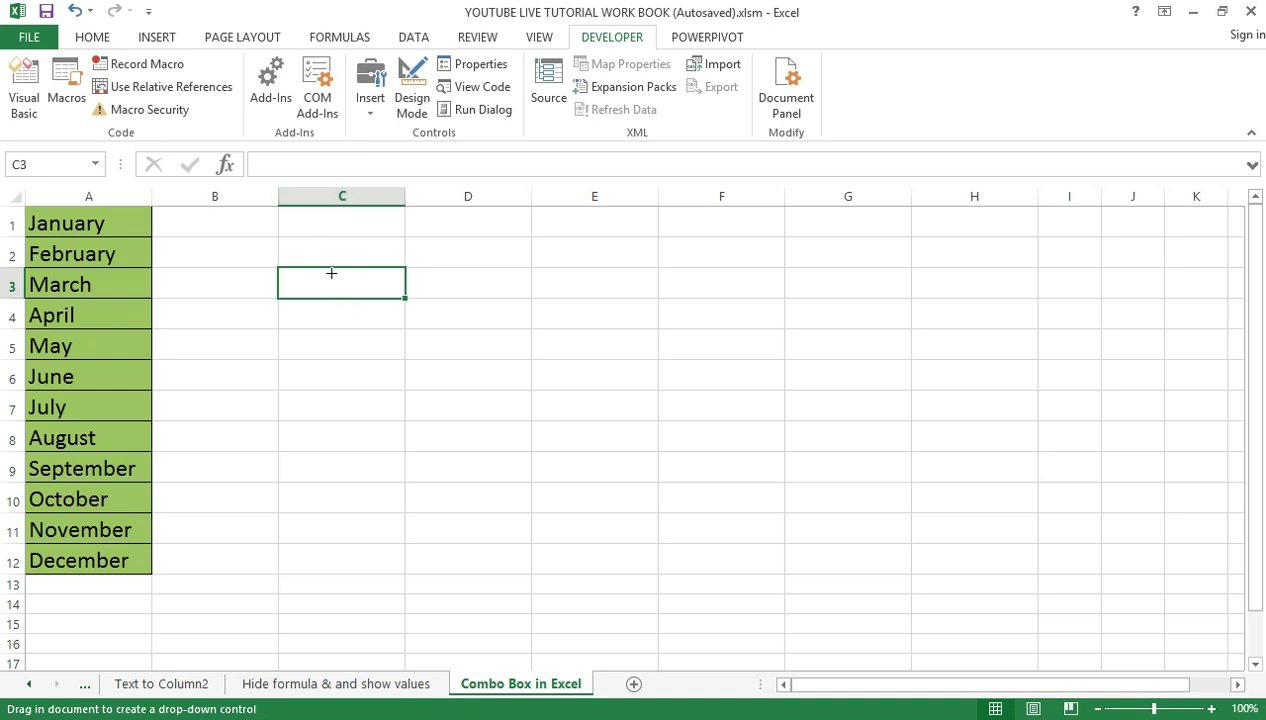
{"action": "left_click_drag", "start_coordinate": [278, 272], "coordinate": [404, 292]}
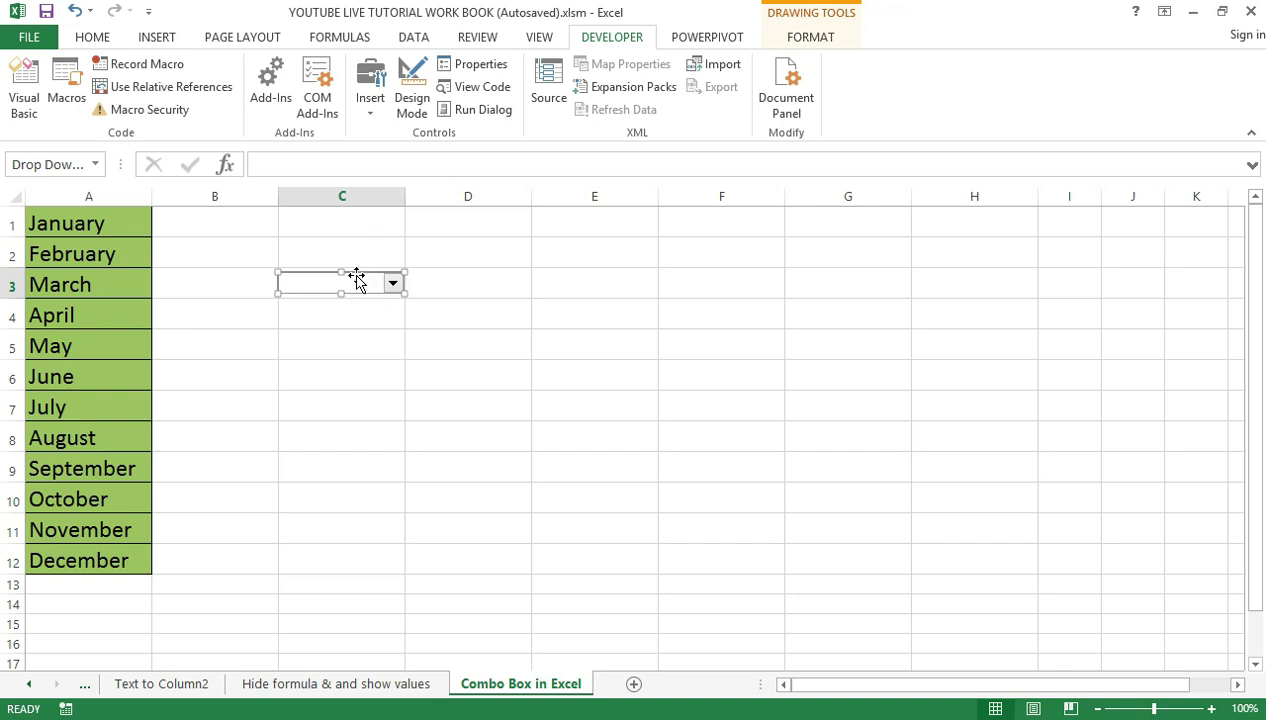
Resize the combo box from its corners so that it covers the whole of cell C3.
{"action": "left_click", "coordinate": [275, 271]}
{"action": "key", "text": "Delete"}
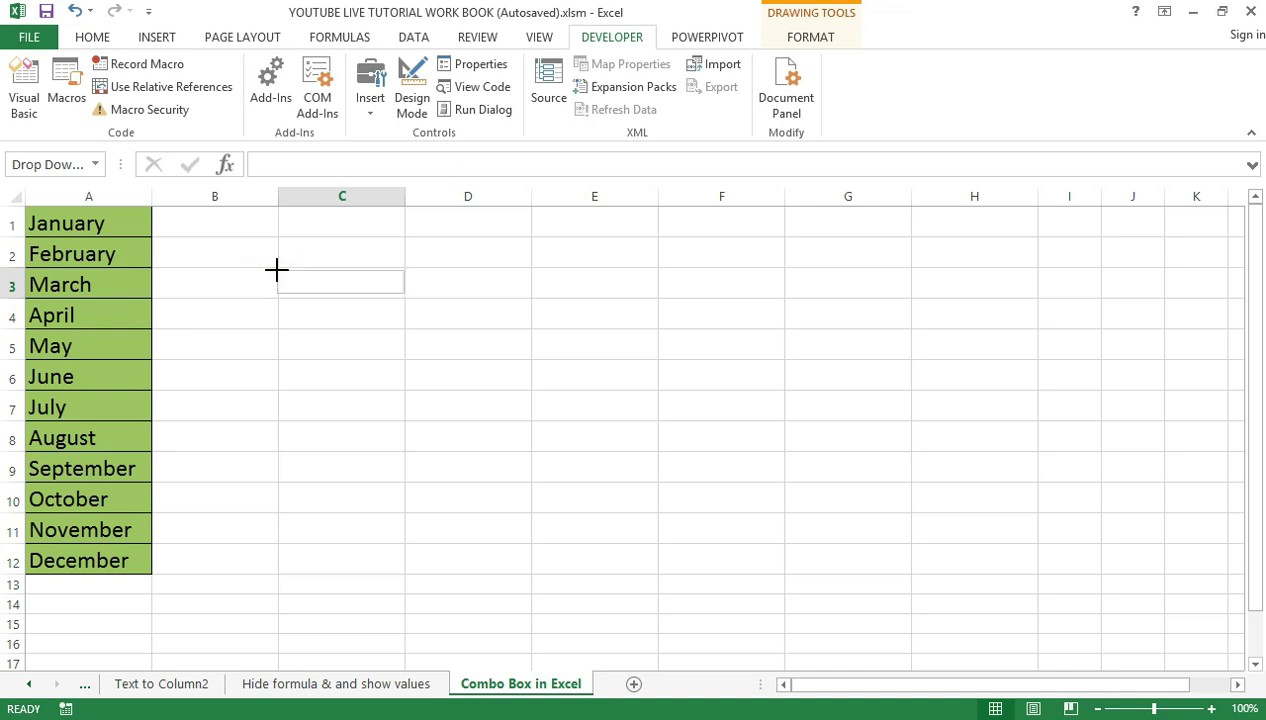
{"action": "left_click_drag", "start_coordinate": [276, 267], "coordinate": [404, 293]}
{"action": "left_click", "coordinate": [399, 291]}
{"action": "key", "text": "Delete"}
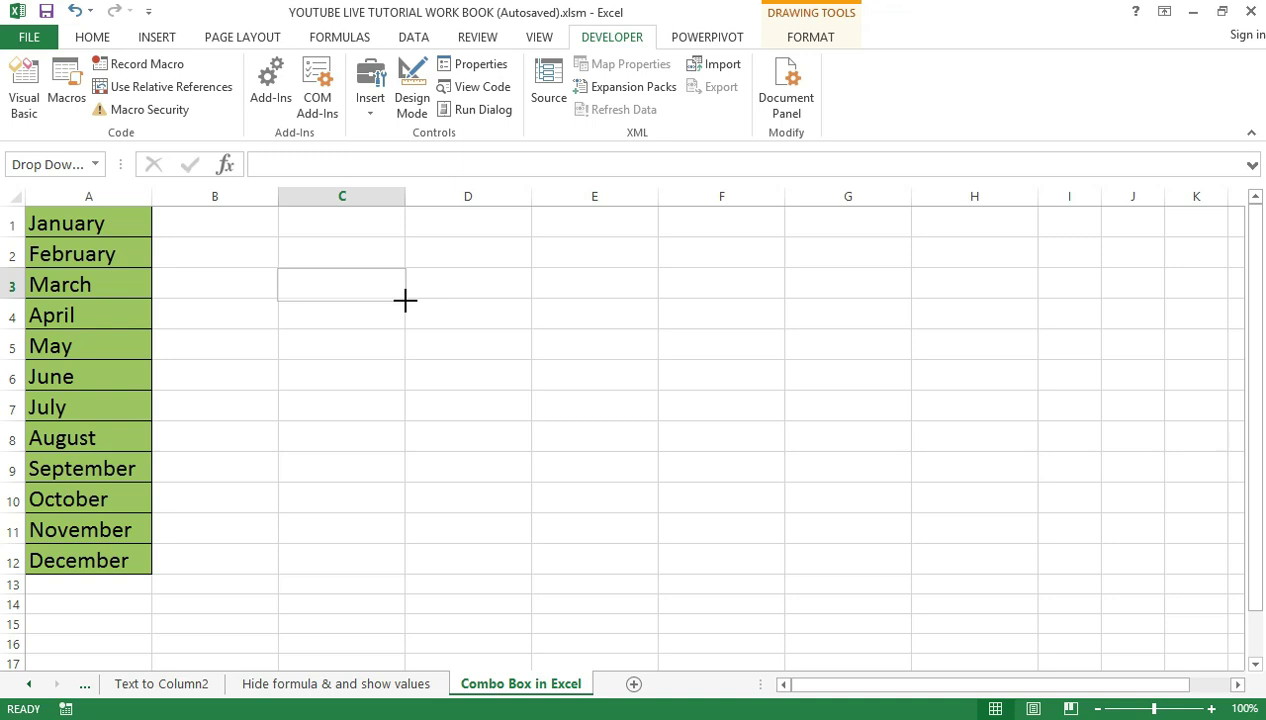
{"action": "left_click_drag", "start_coordinate": [405, 300], "coordinate": [406, 301]}
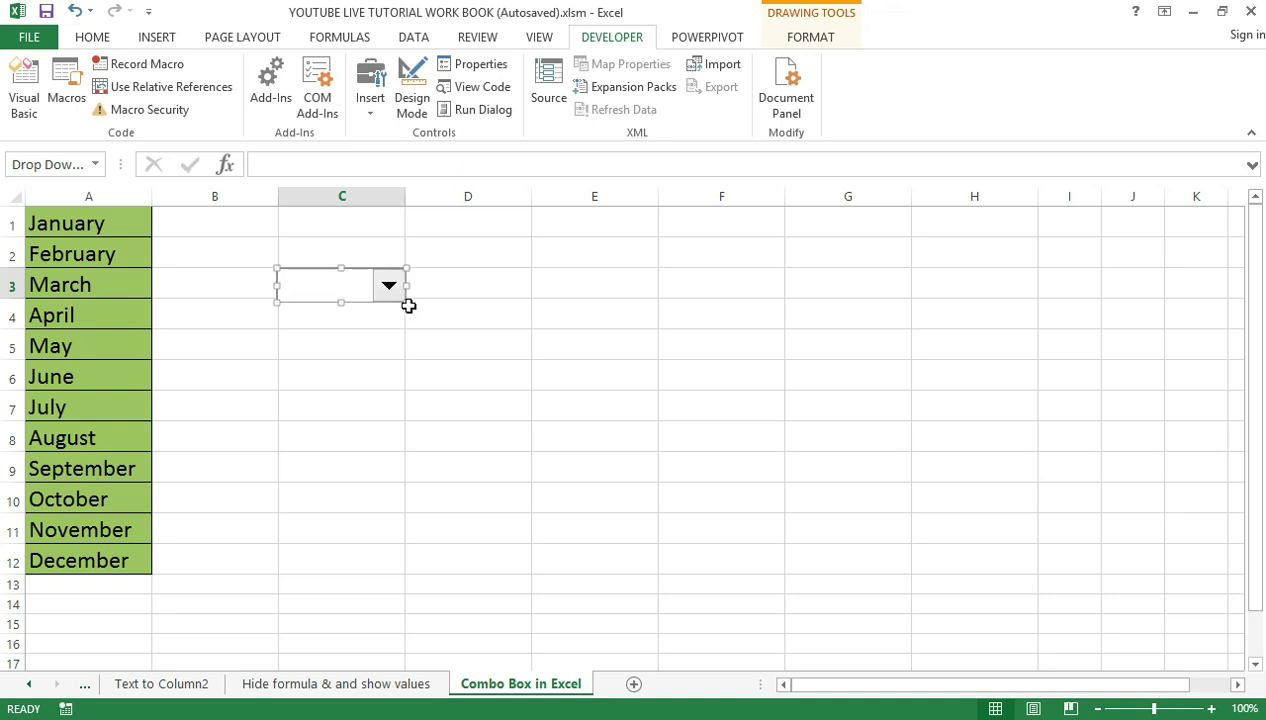
Set the combo box's input range to the month list $A$1:$A$12 in its control format settings.
{"action": "right_click", "coordinate": [333, 282]}
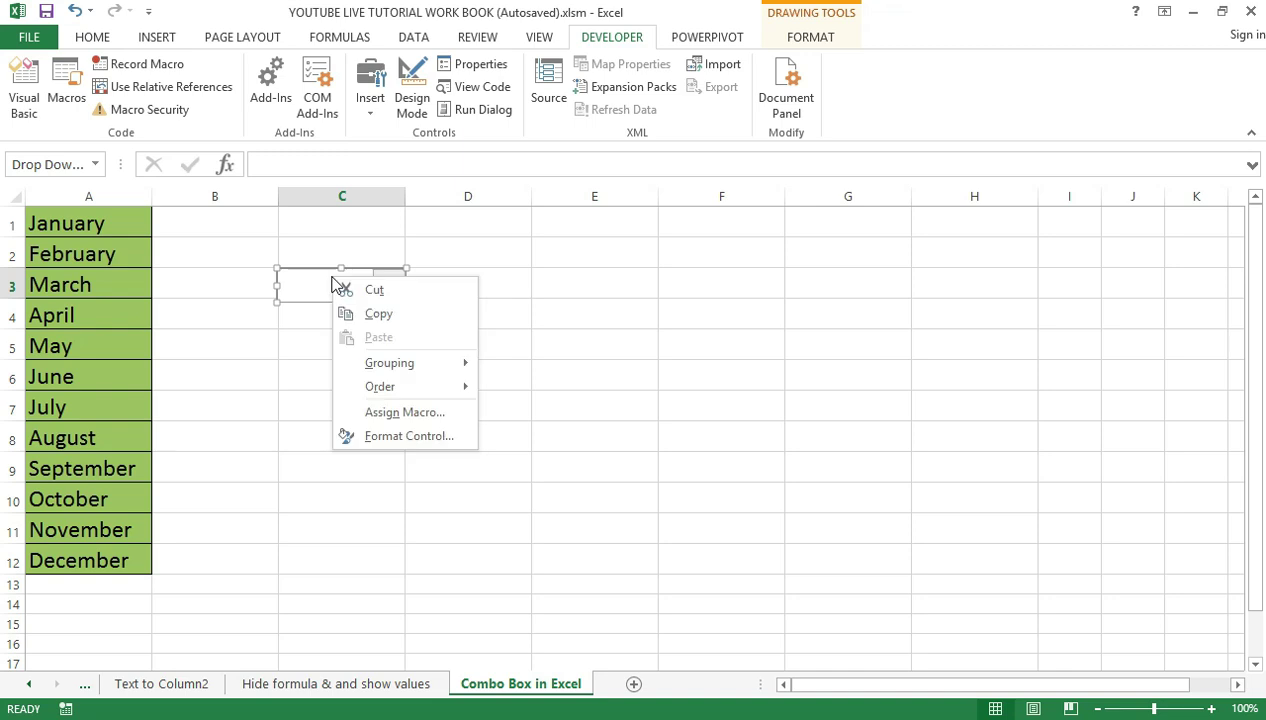
{"action": "left_click", "coordinate": [380, 436]}
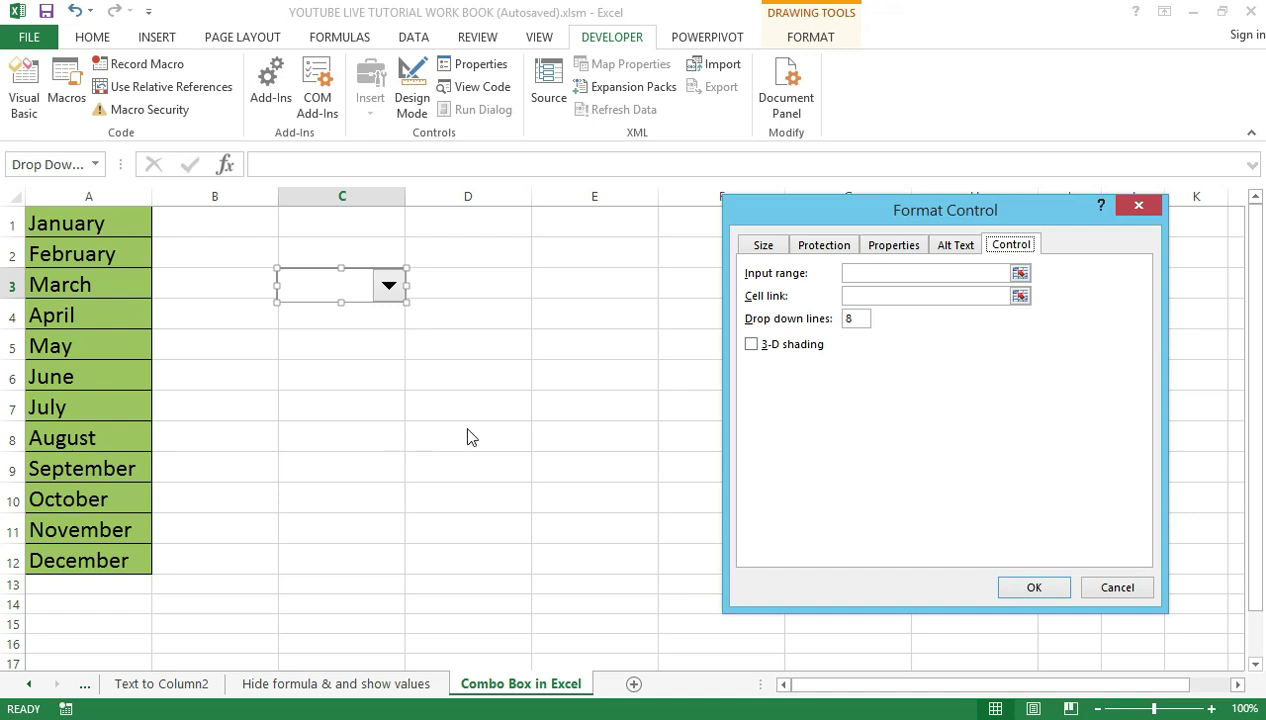
{"action": "left_click", "coordinate": [1012, 247]}
{"action": "left_click", "coordinate": [958, 245]}
{"action": "left_click", "coordinate": [1008, 246]}
{"action": "left_click", "coordinate": [1020, 275]}
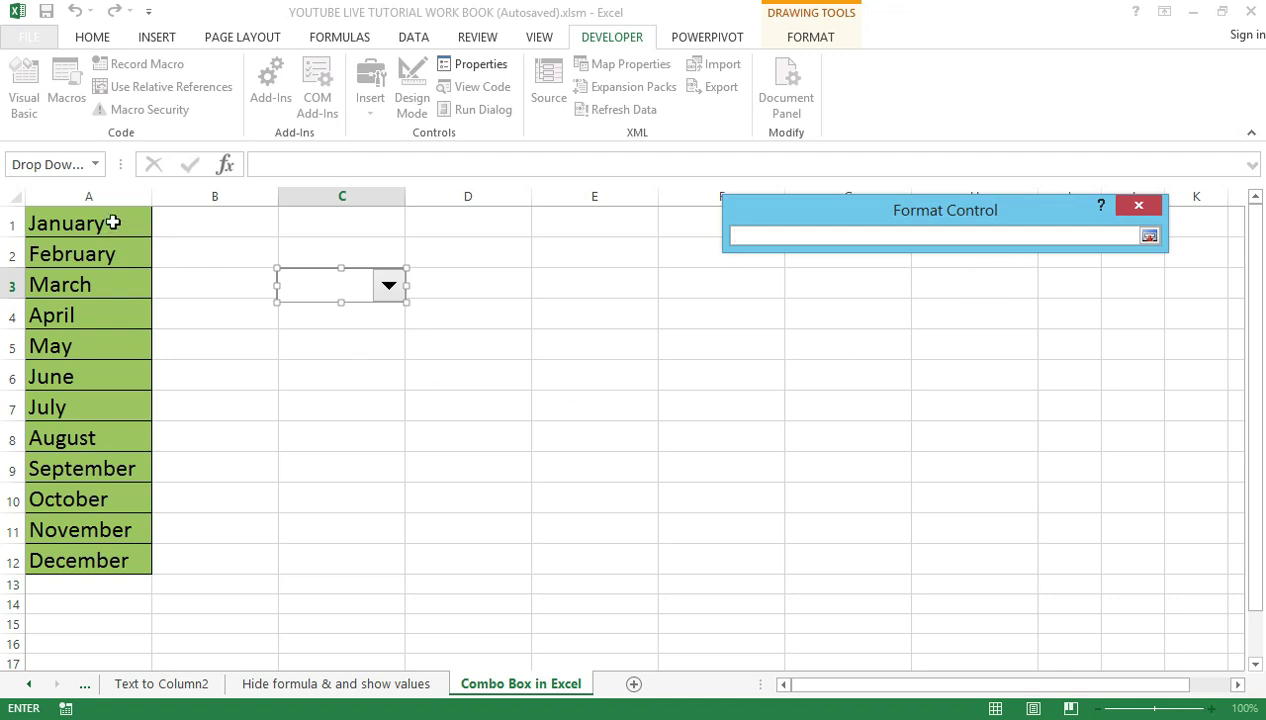
{"action": "left_click_drag", "start_coordinate": [113, 222], "coordinate": [85, 562]}
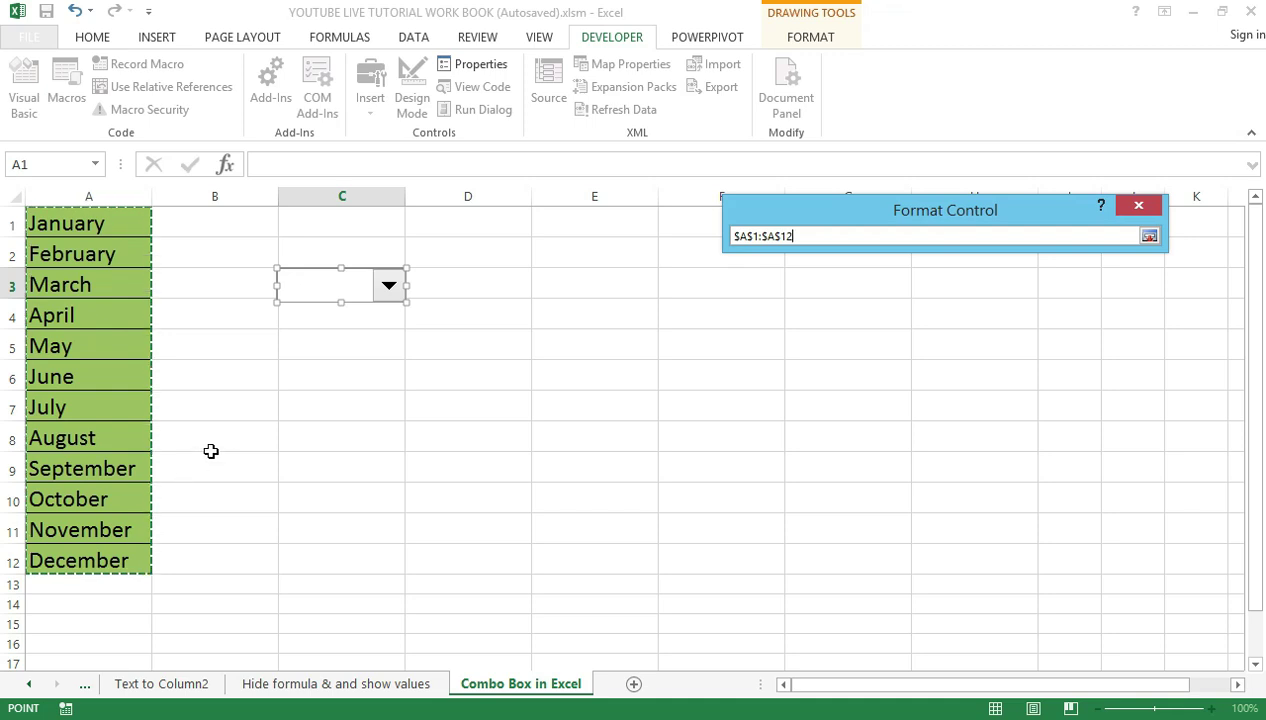
{"action": "left_click", "coordinate": [1149, 237]}
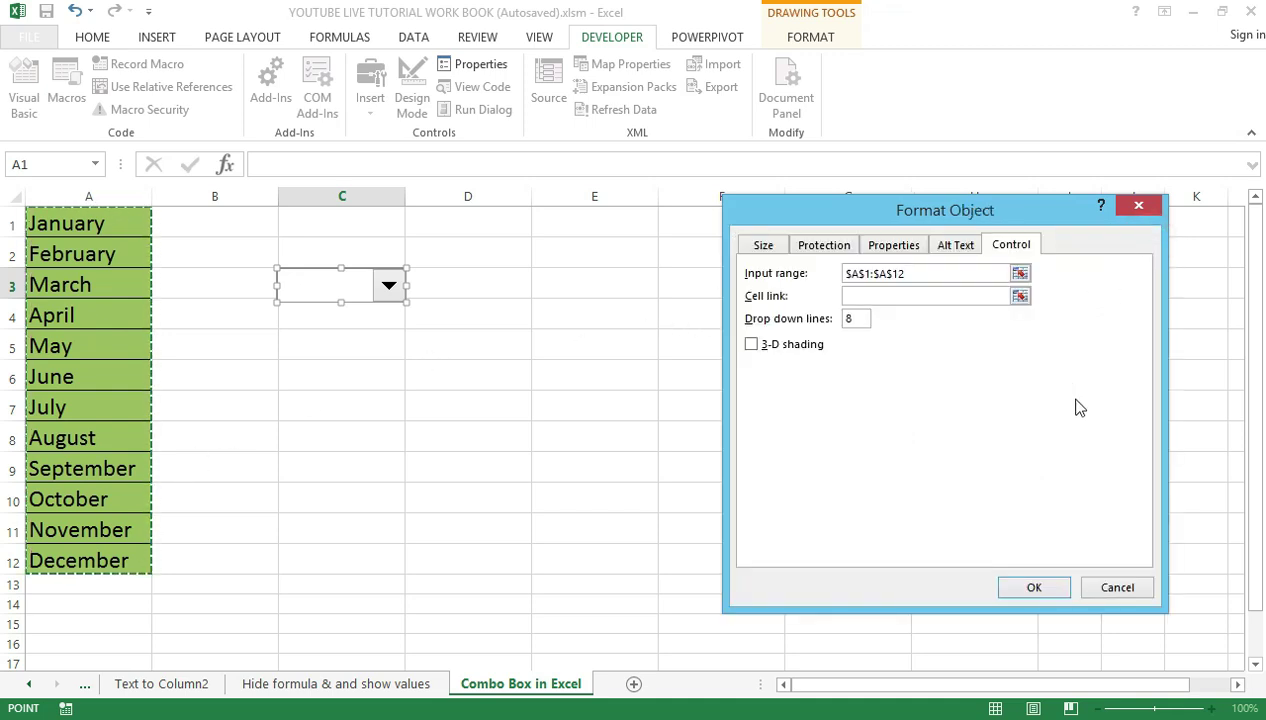
{"action": "left_click", "coordinate": [1033, 590]}
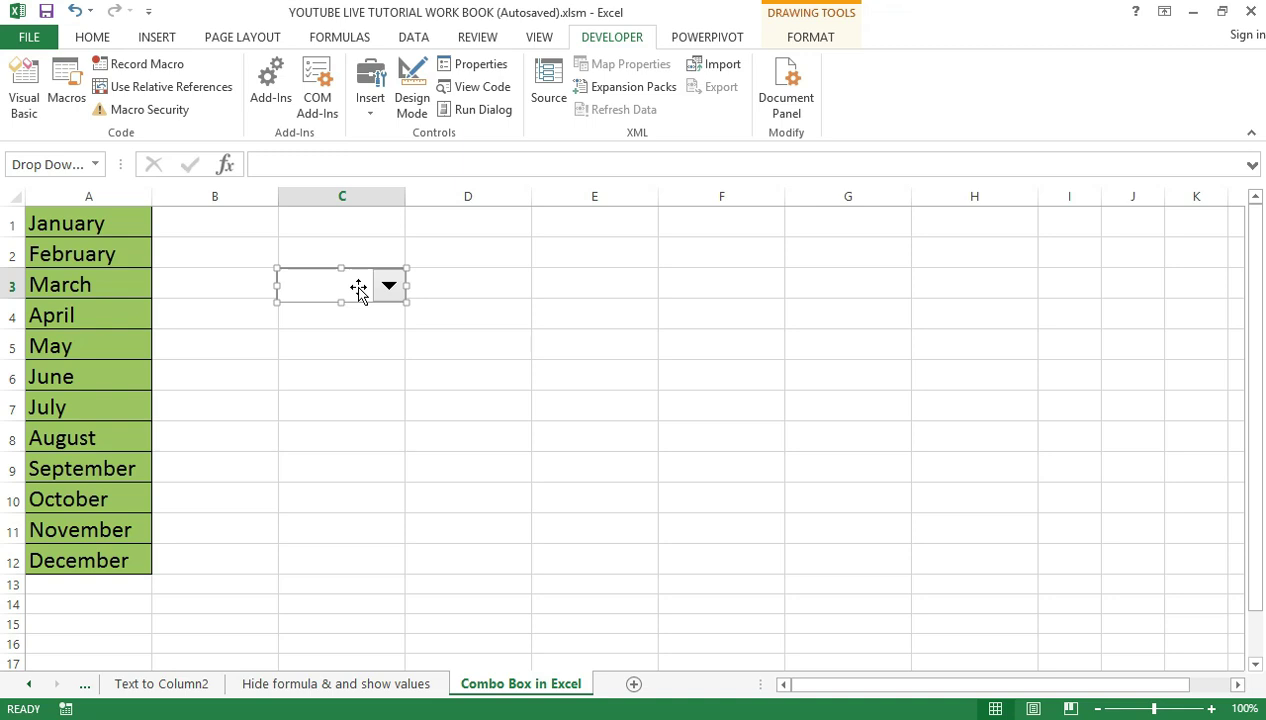
Review the input range in the combo box's format settings and close the dialog.
{"action": "right_click", "coordinate": [358, 288]}
{"action": "left_click", "coordinate": [418, 447]}
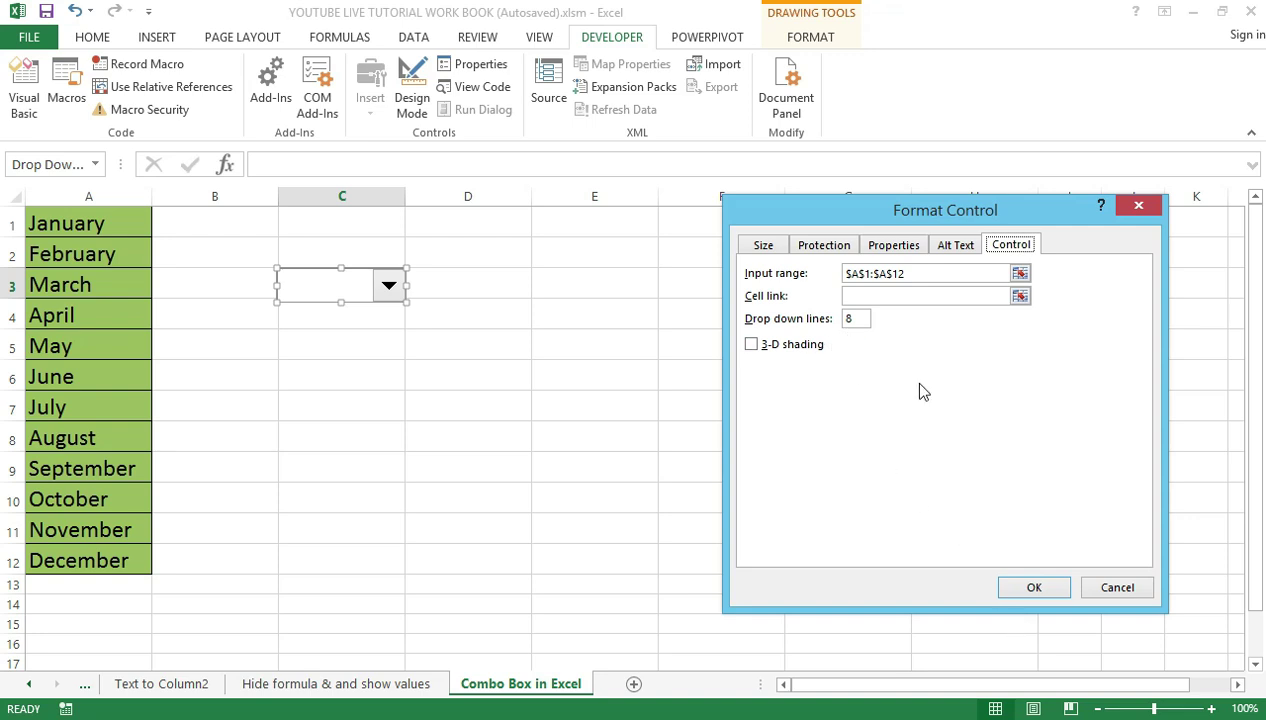
{"action": "left_click", "coordinate": [1030, 595]}
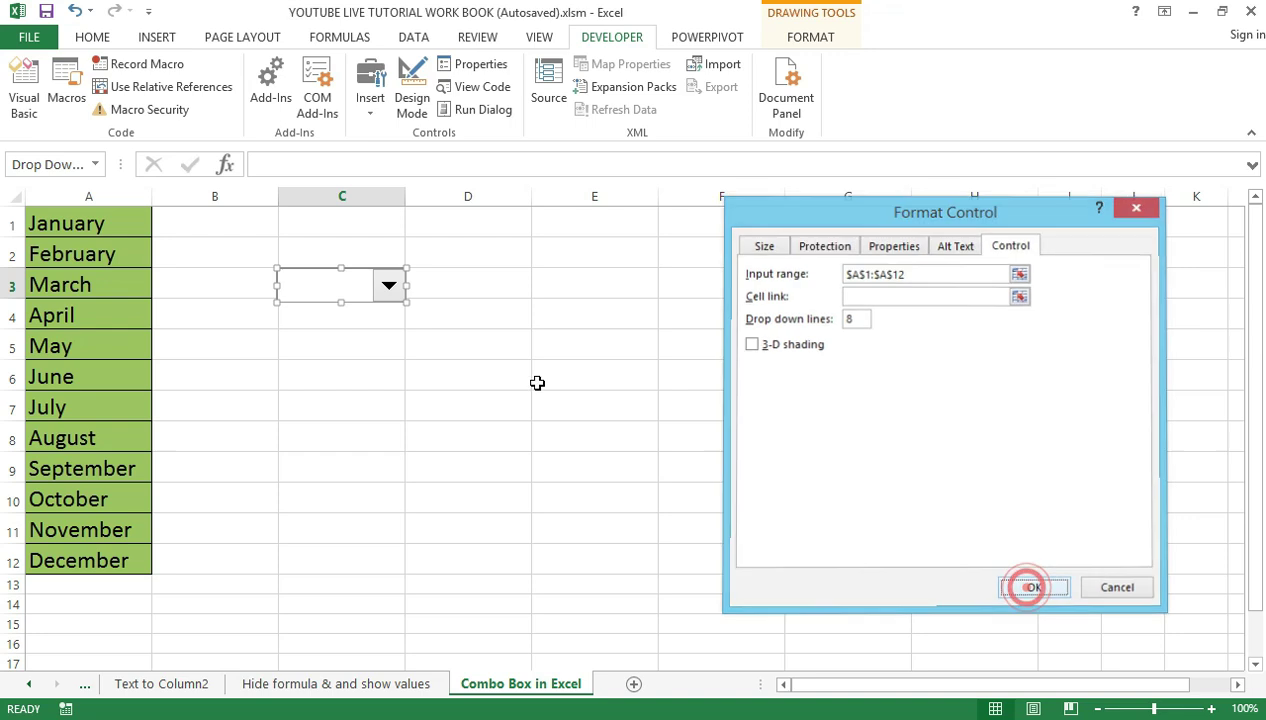
Deselect the combo box and expand its drop-down list to check the months it offers.
{"action": "left_click", "coordinate": [523, 409]}
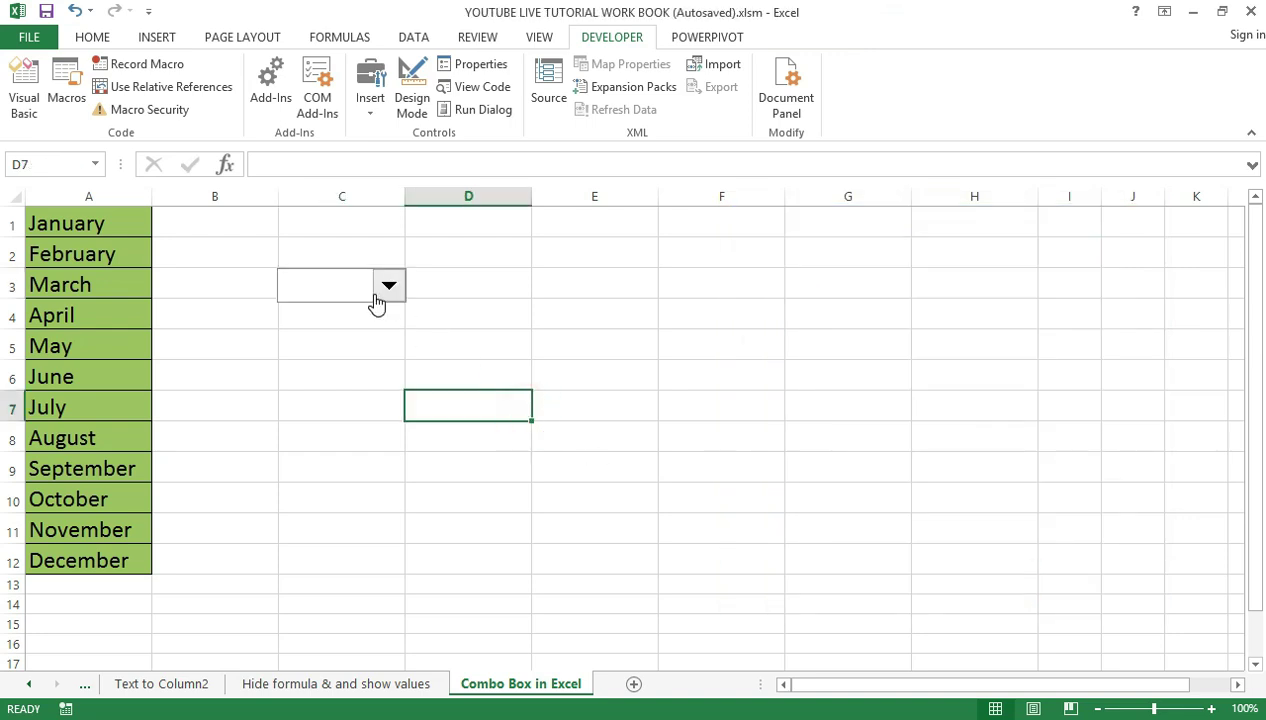
{"action": "left_click", "coordinate": [386, 289]}
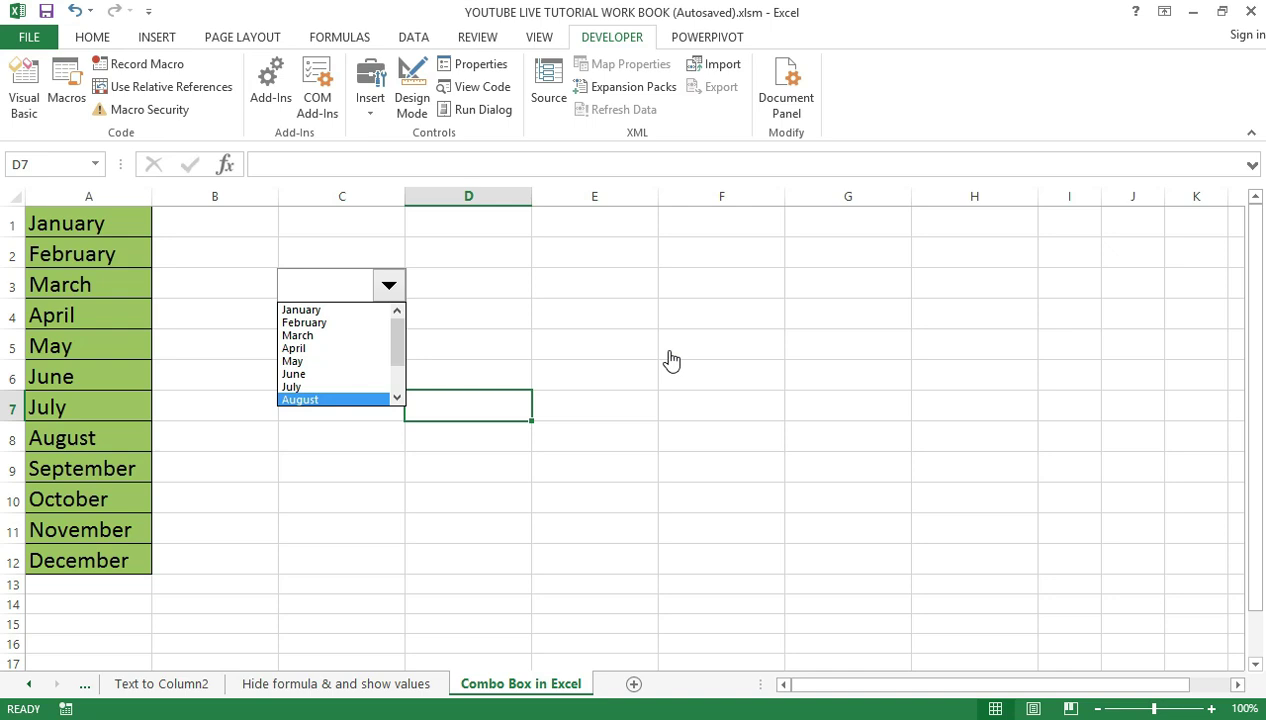
{"action": "left_click", "coordinate": [613, 367]}
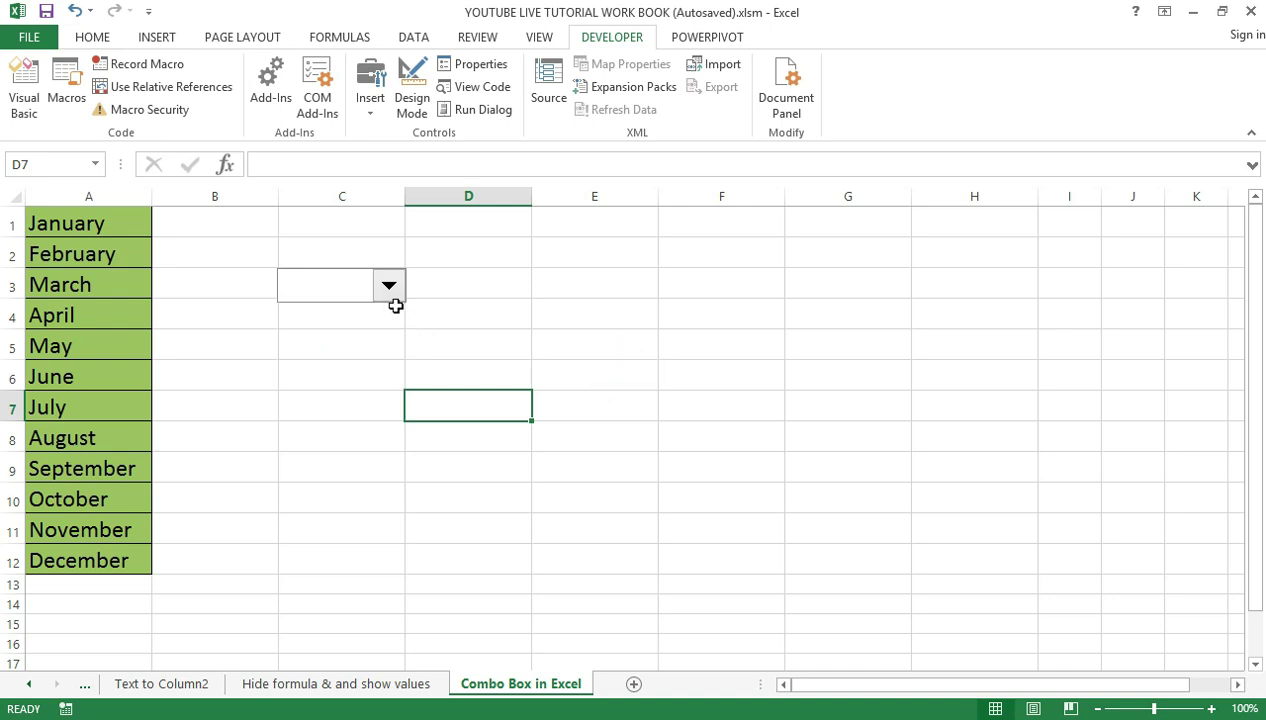
Link the combo box to cell $D$3 through the cell link in its control format settings.
{"action": "right_click", "coordinate": [347, 285]}
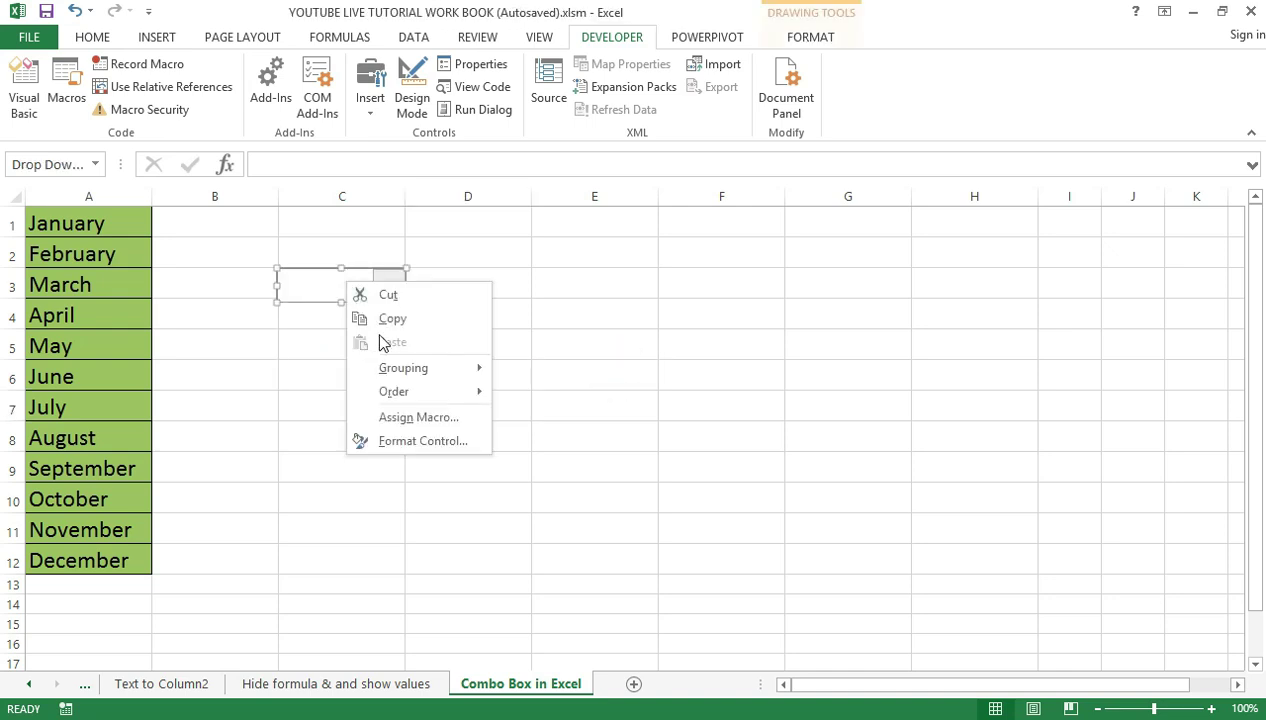
{"action": "left_click", "coordinate": [402, 441]}
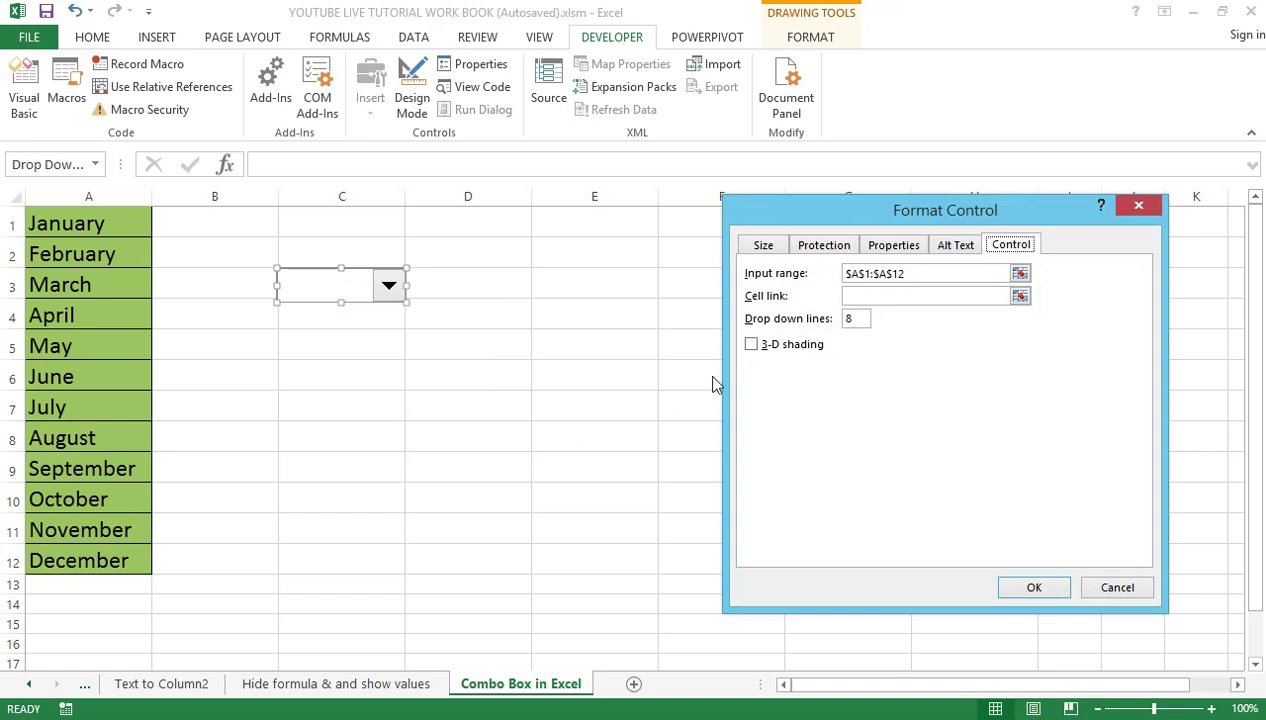
{"action": "left_click", "coordinate": [875, 296]}
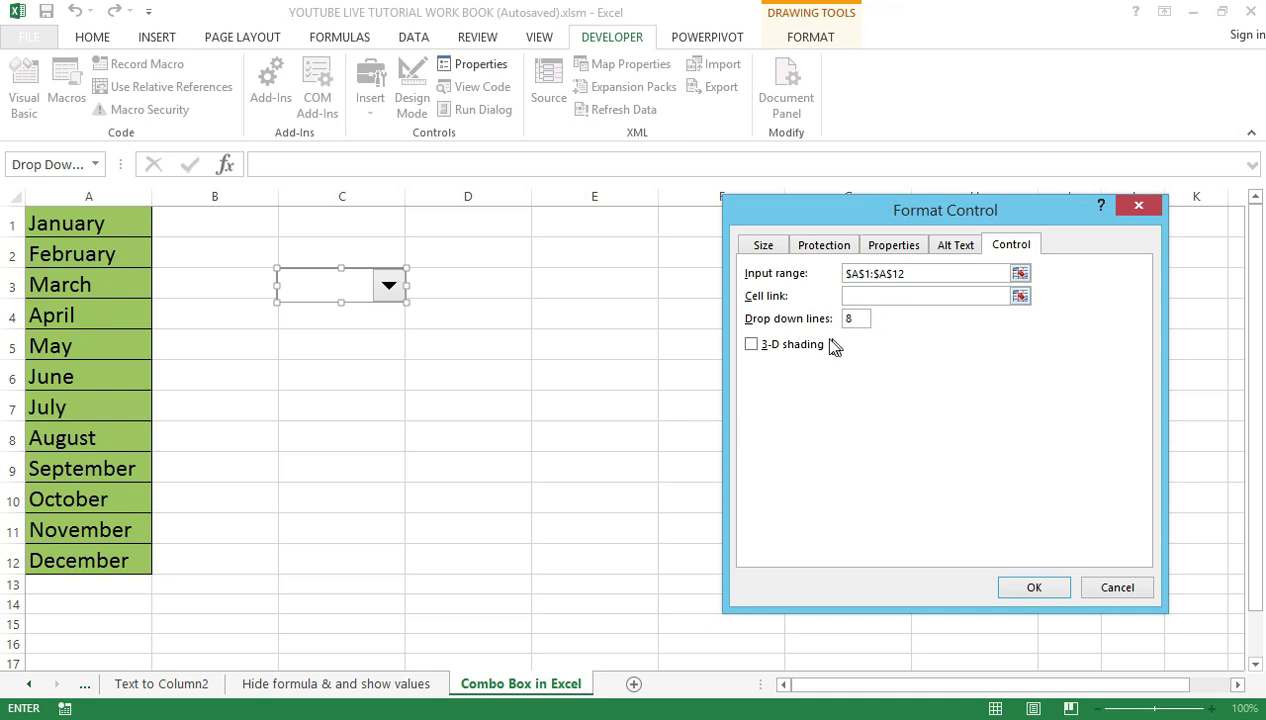
{"action": "left_click", "coordinate": [871, 296]}
{"action": "left_click_drag", "start_coordinate": [91, 224], "coordinate": [96, 553]}
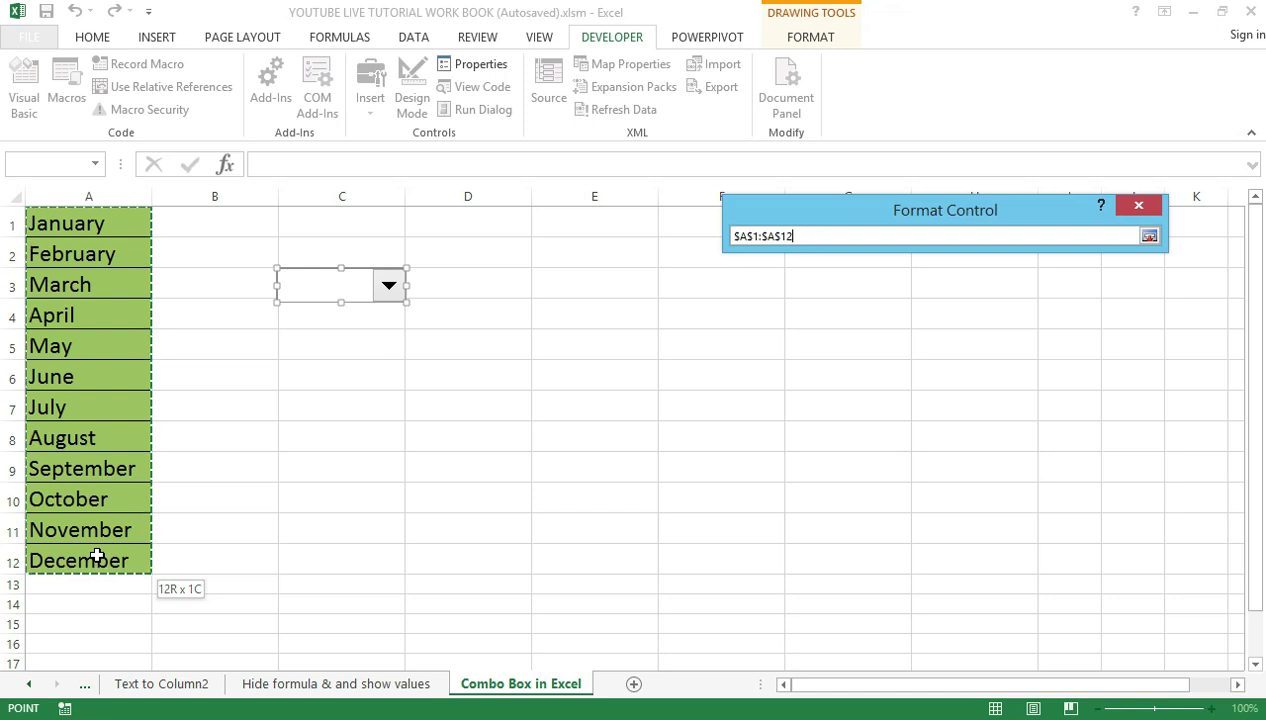
{"action": "left_click_drag", "start_coordinate": [96, 555], "coordinate": [96, 556]}
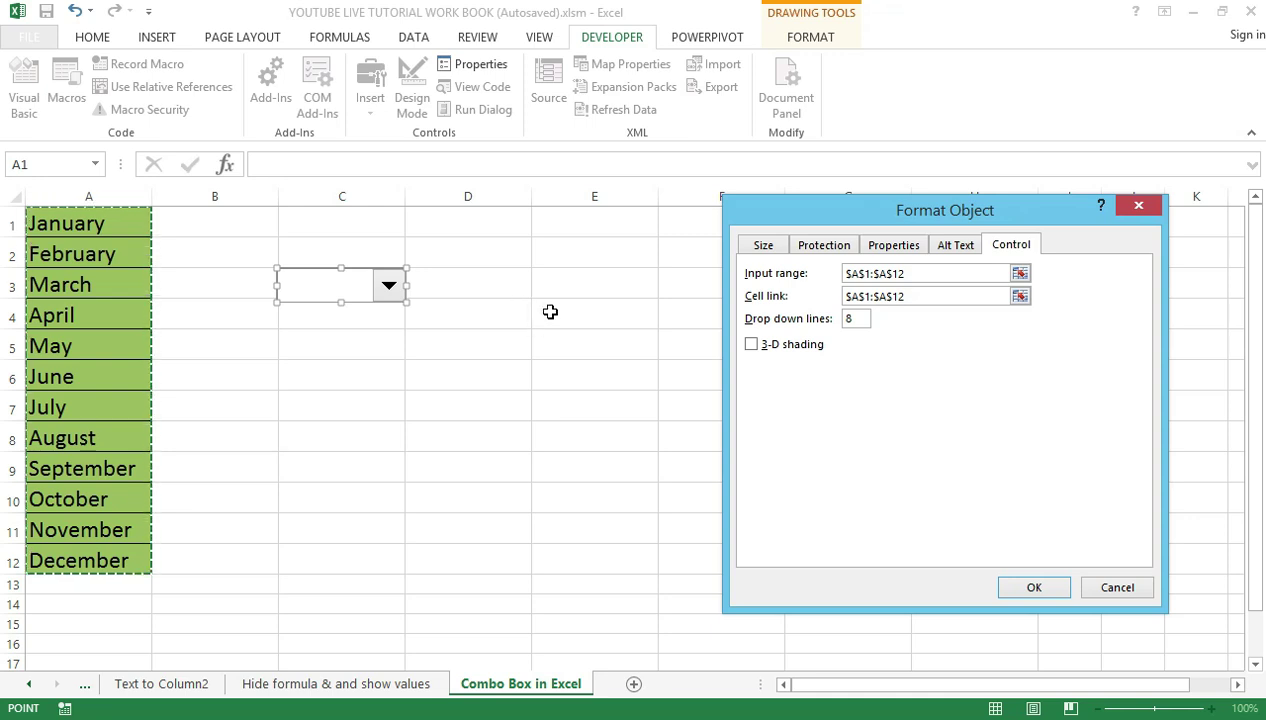
{"action": "left_click", "coordinate": [482, 287]}
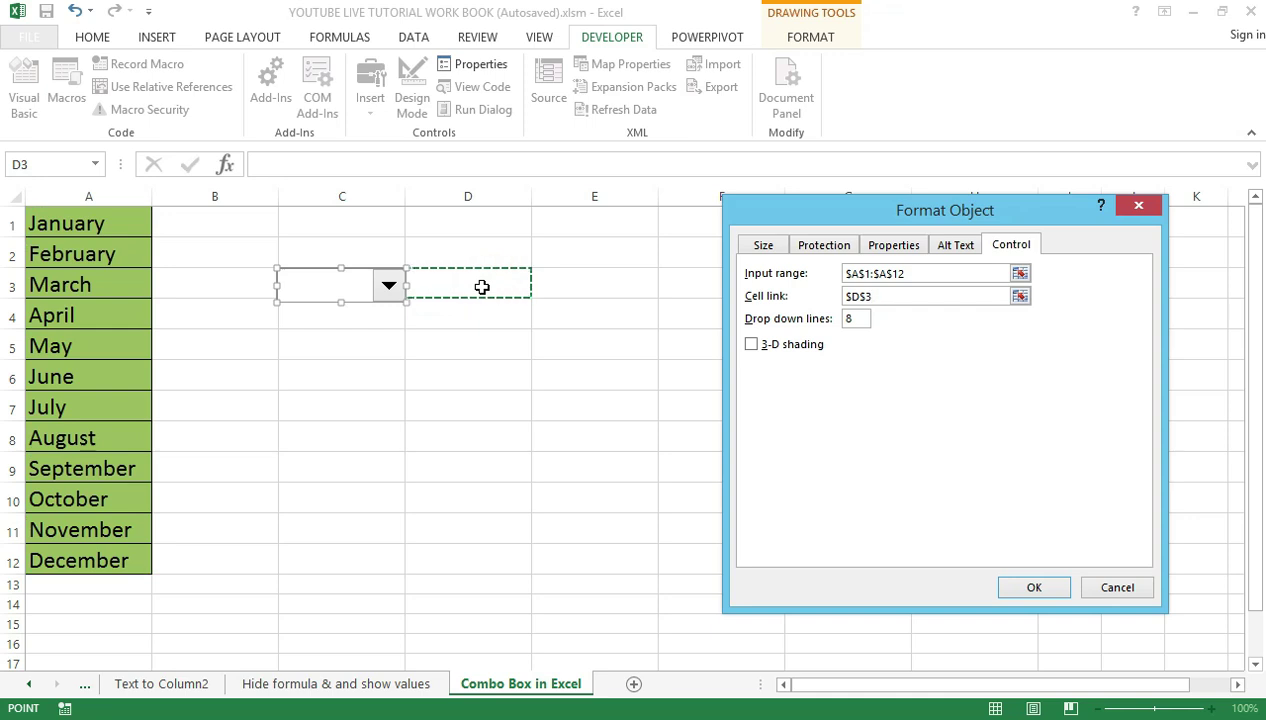
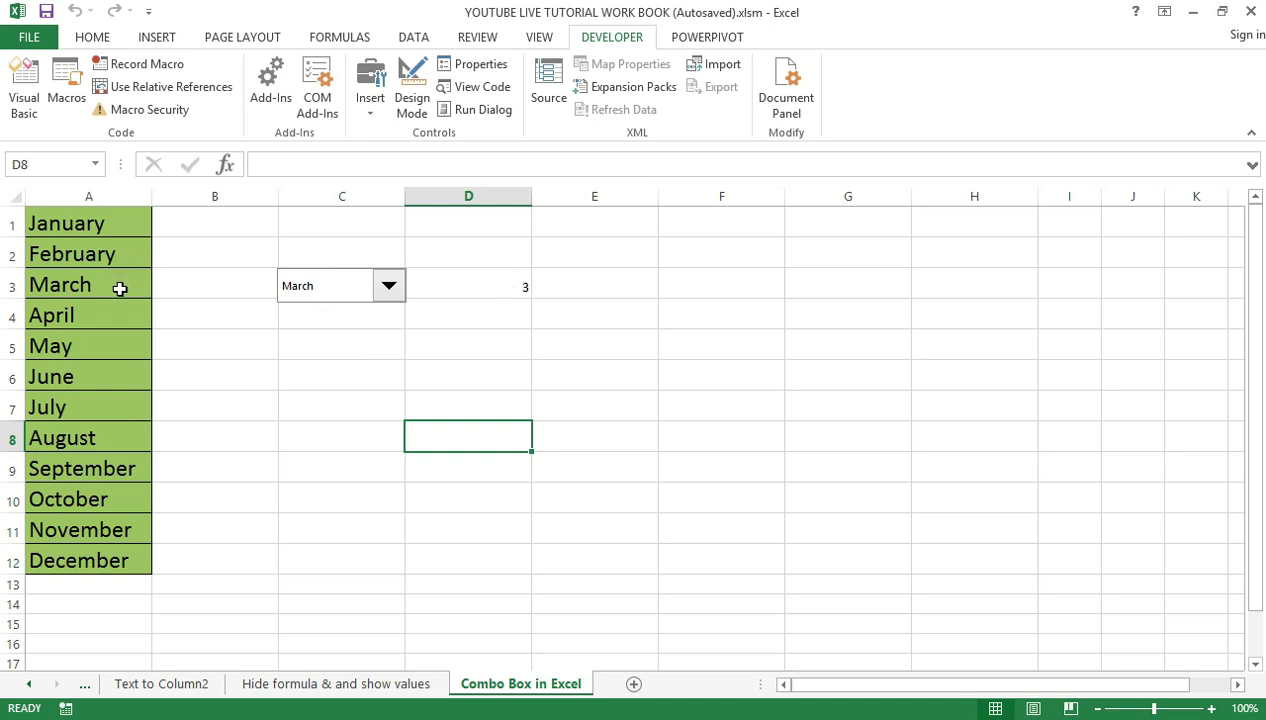
Choose August in the combo box to test the linked cell D3.
{"action": "left_click", "coordinate": [388, 286]}
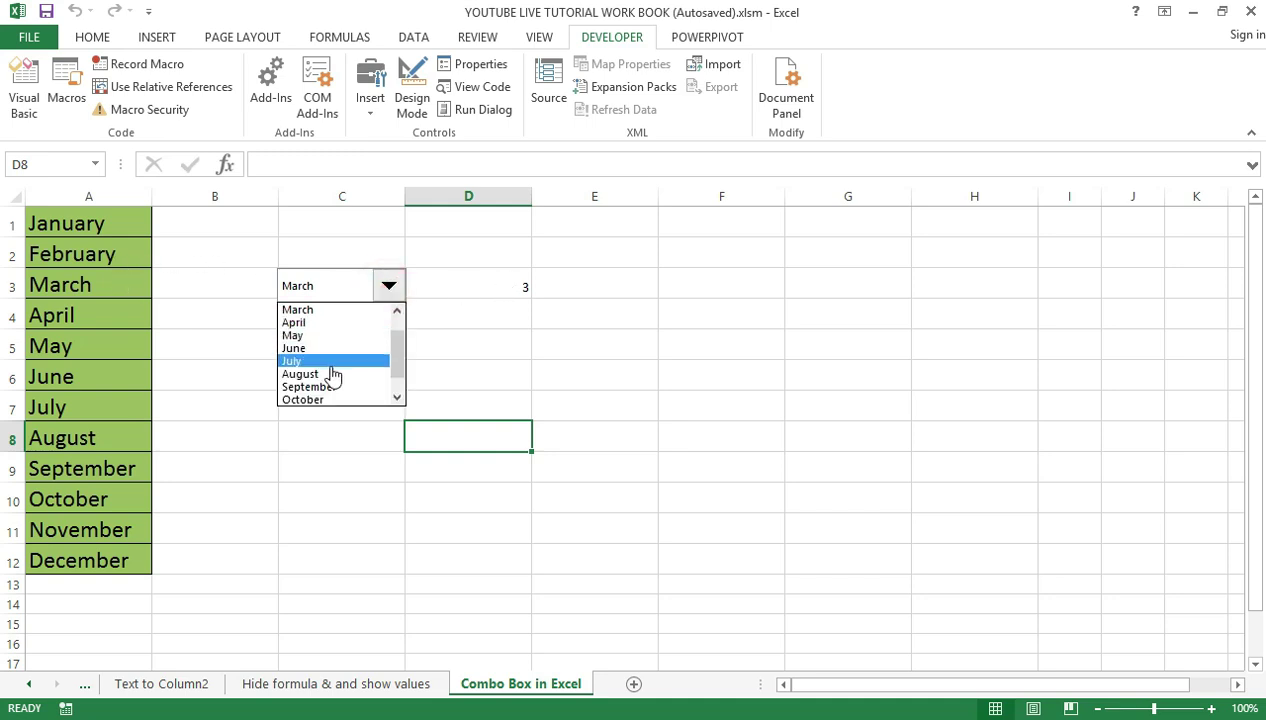
{"action": "left_click", "coordinate": [330, 374]}
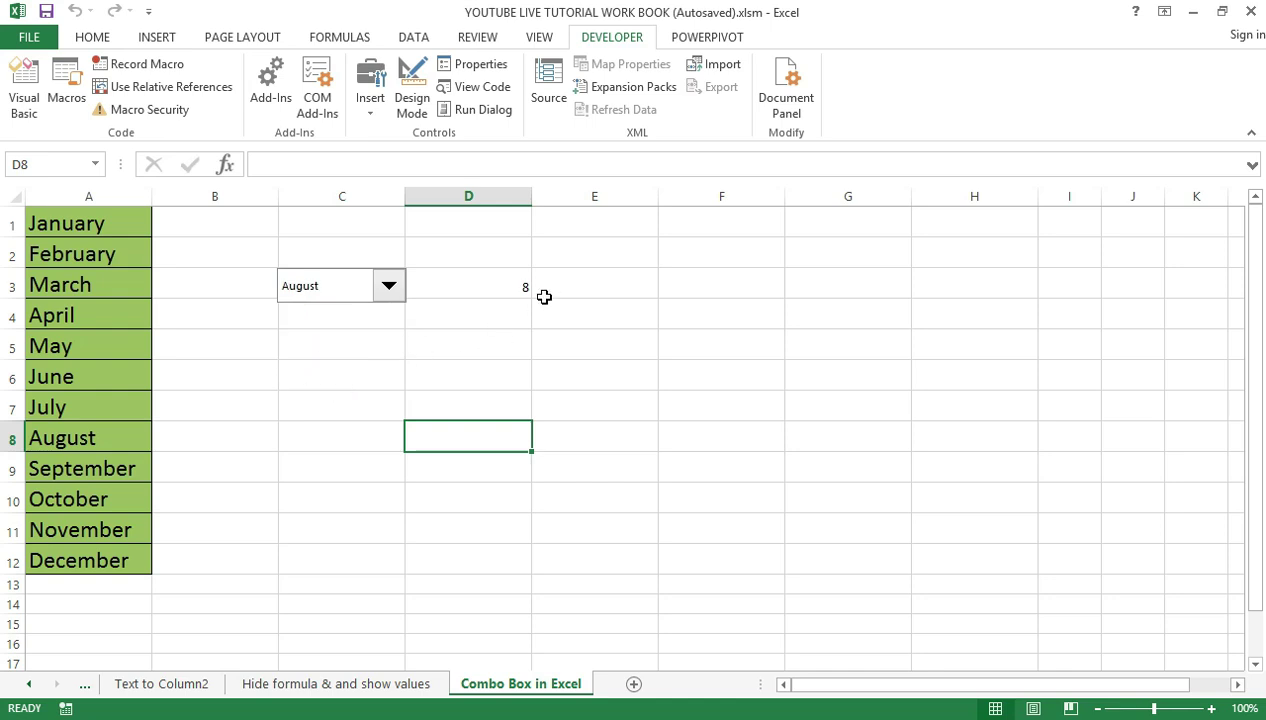
{"action": "left_click", "coordinate": [486, 325]}
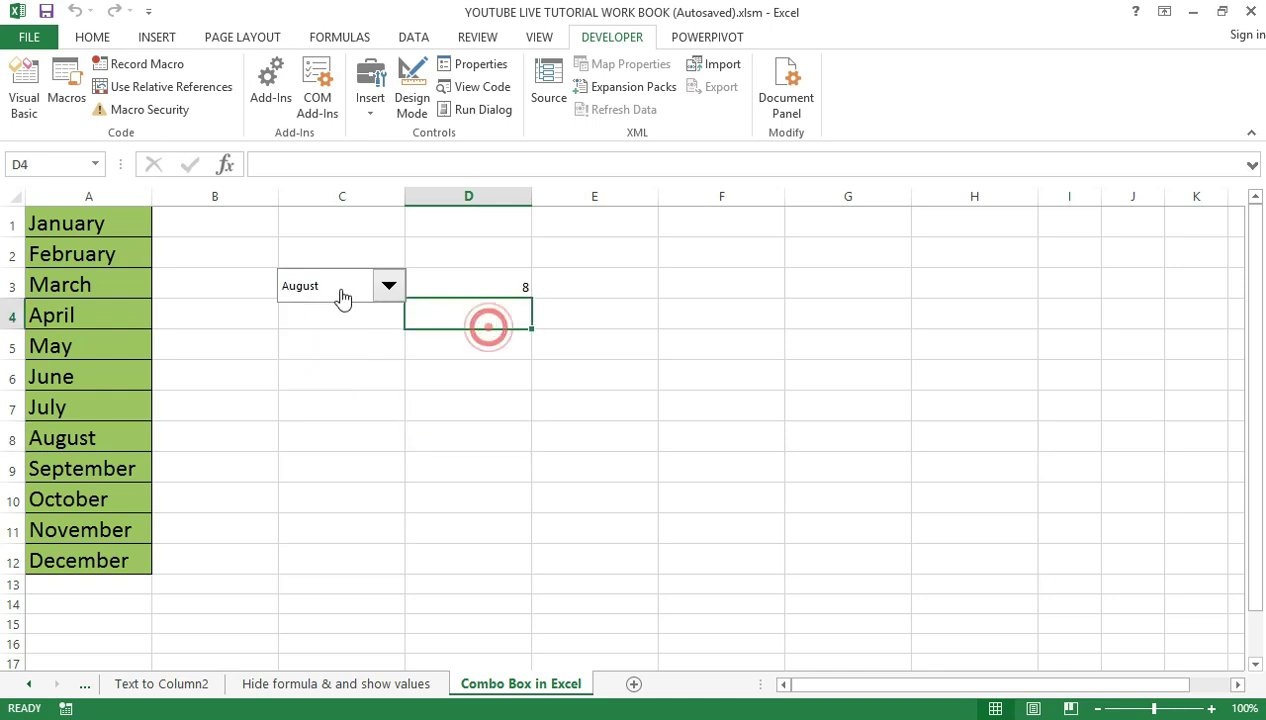
Enter the heading "Months" in cell C1 above the combo box and center it.
{"action": "left_click", "coordinate": [321, 250]}
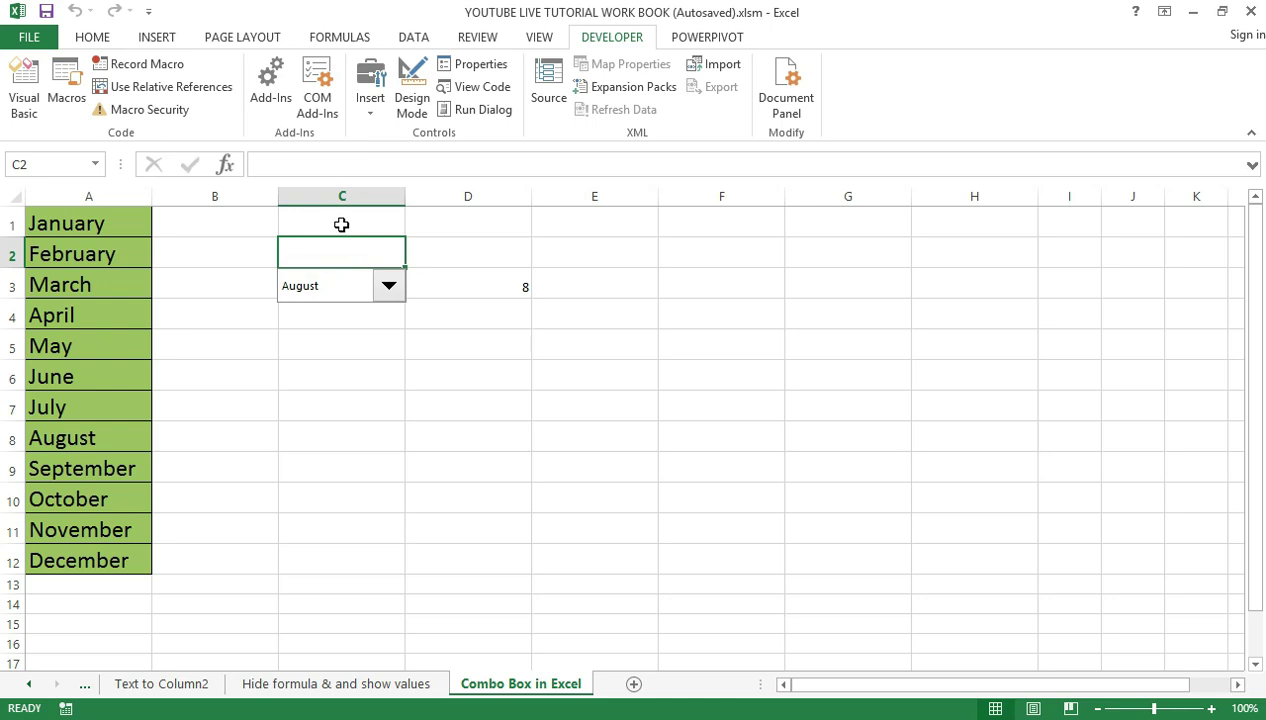
{"action": "left_click", "coordinate": [341, 225]}
{"action": "type", "text": "M"}
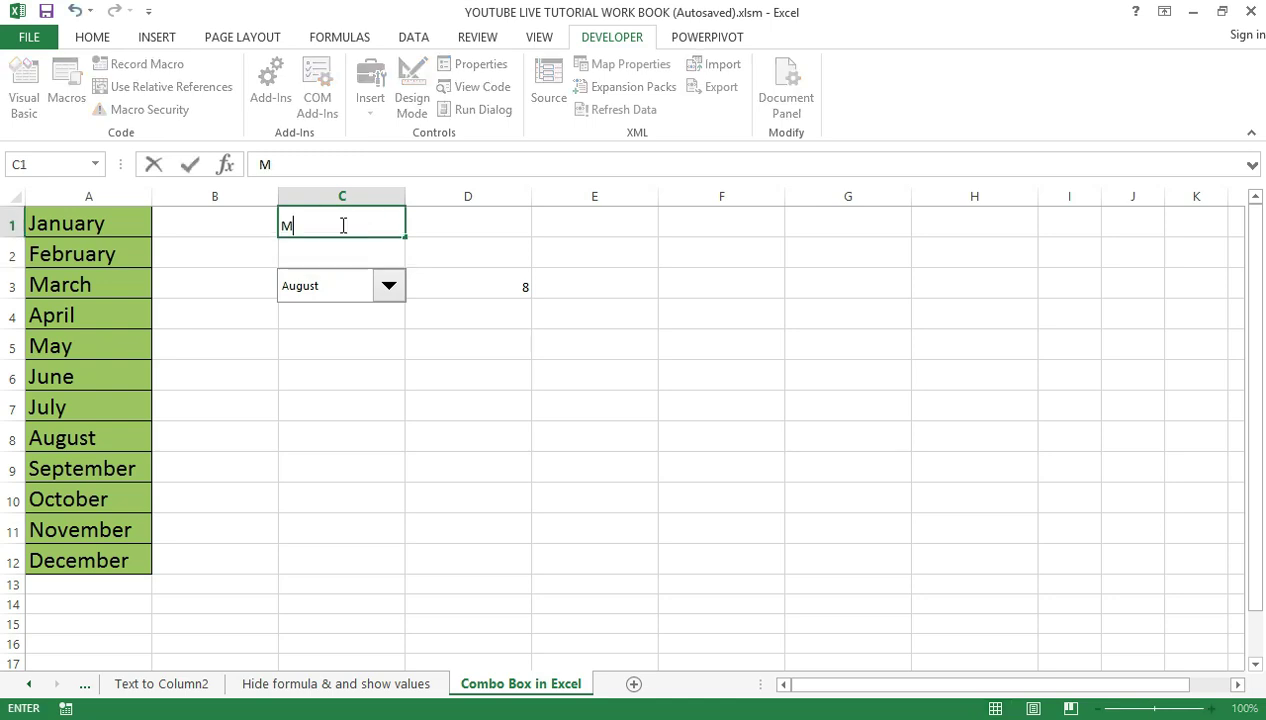
{"action": "type", "text": "onths"}
{"action": "left_click", "coordinate": [350, 385]}
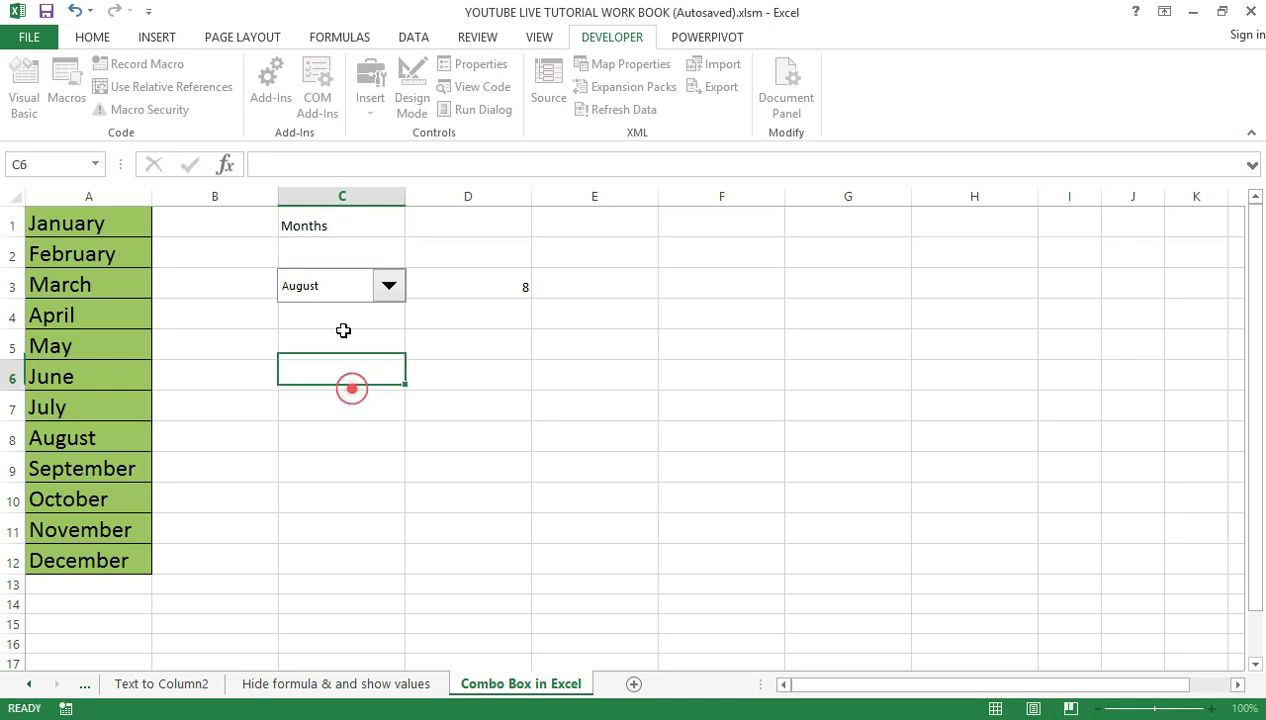
{"action": "left_click", "coordinate": [342, 222]}
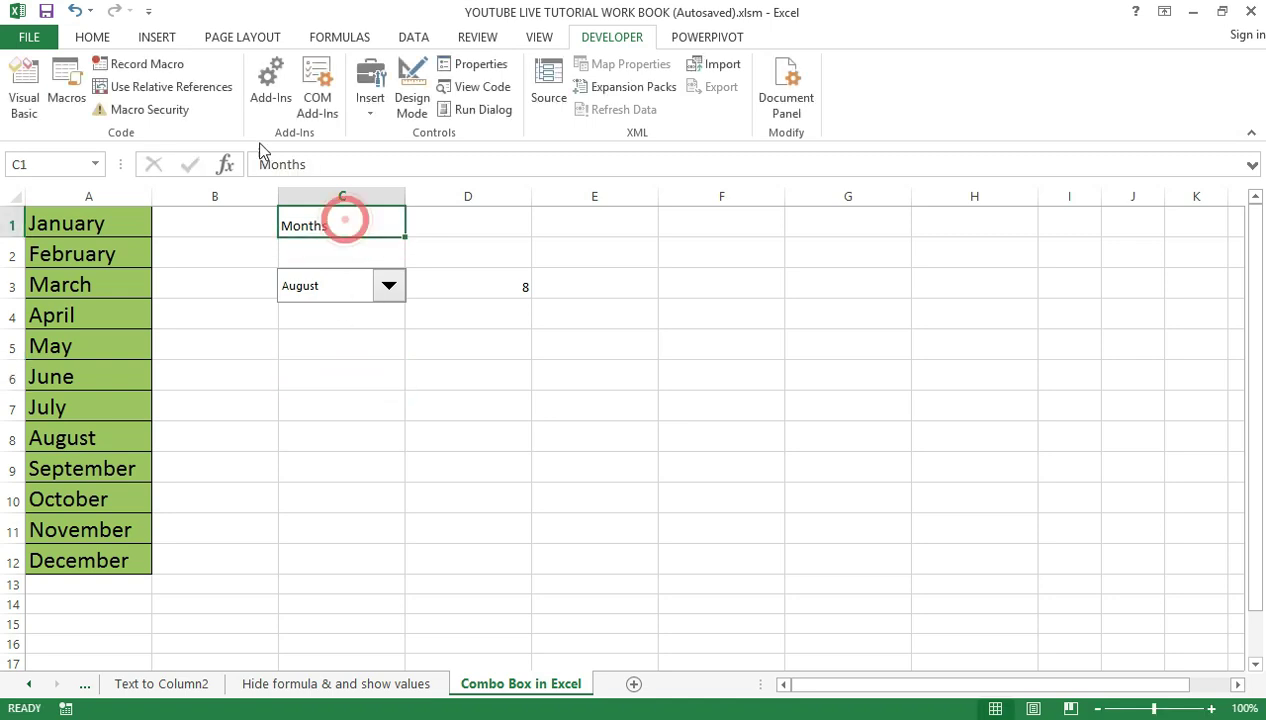
{"action": "left_click", "coordinate": [93, 40]}
{"action": "left_click", "coordinate": [326, 102]}
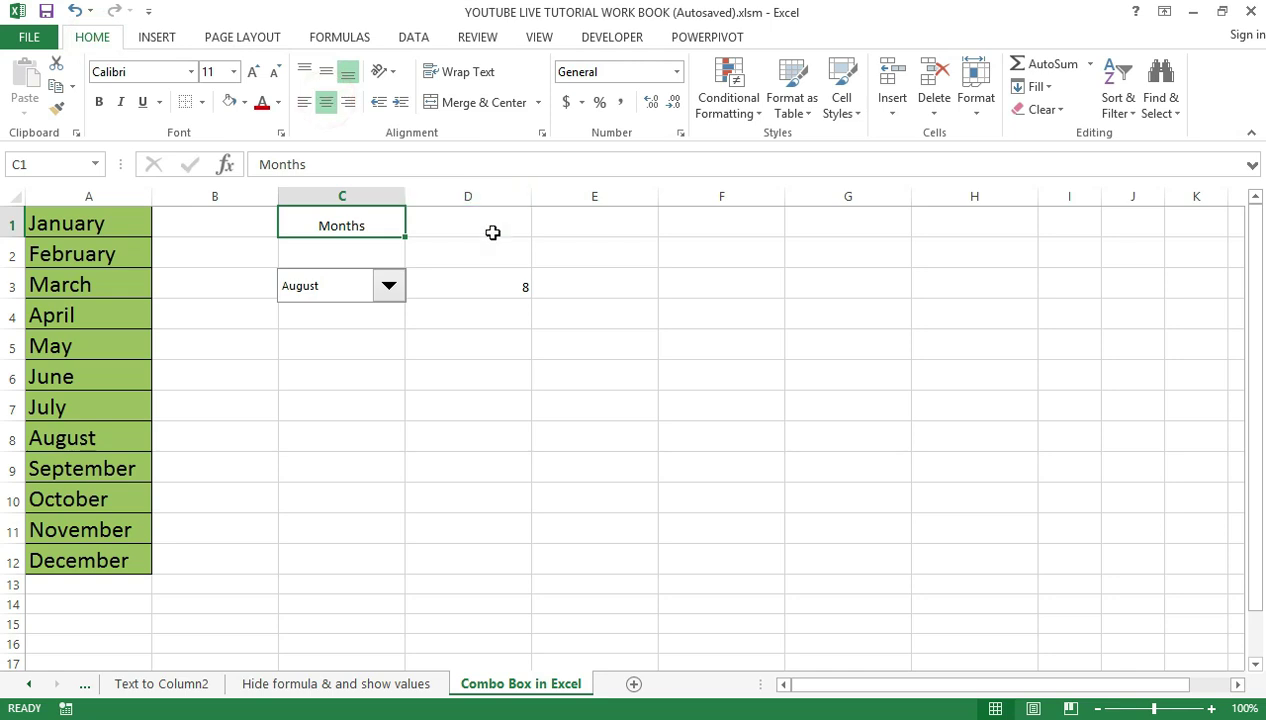
Enter the heading "Number in Months" in cell D1 above the linked cell.
{"action": "left_click", "coordinate": [493, 232]}
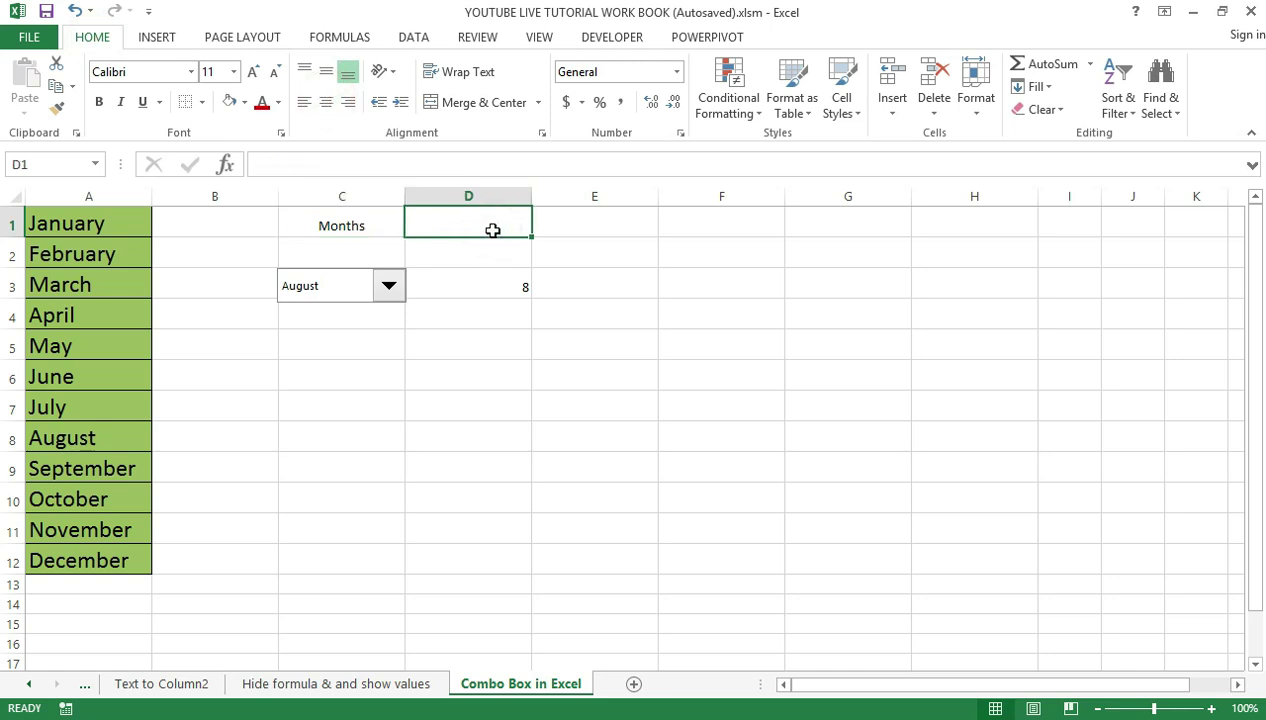
{"action": "type", "text": "Number in Month"}
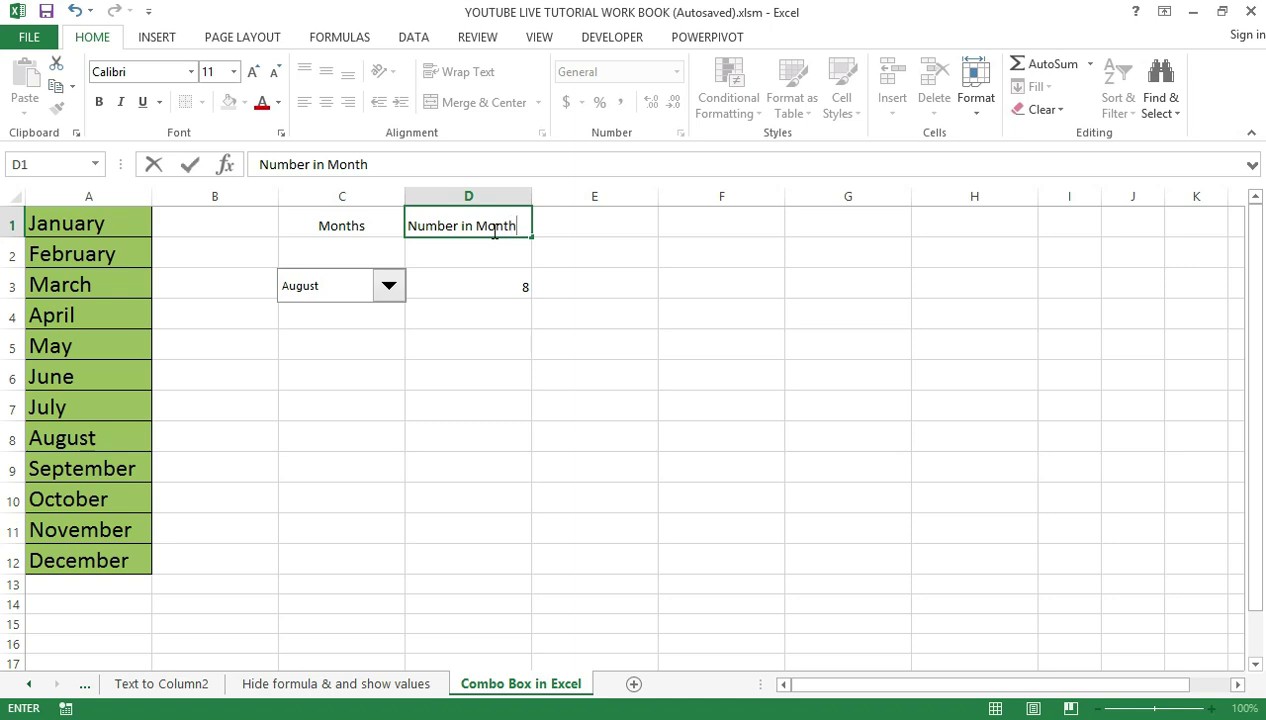
{"action": "left_click", "coordinate": [494, 333]}
Fill the heading cells C1:D1 with the orange theme color.
{"action": "left_click_drag", "start_coordinate": [322, 231], "coordinate": [440, 226]}
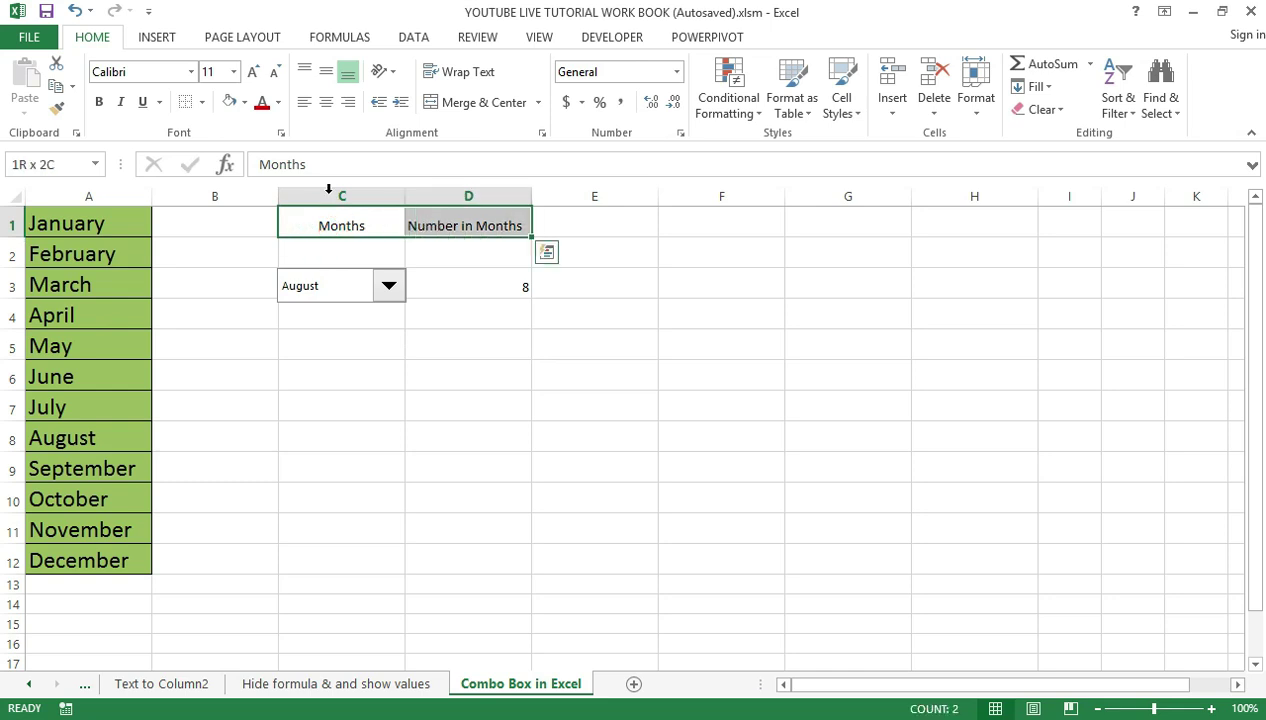
{"action": "left_click", "coordinate": [244, 102]}
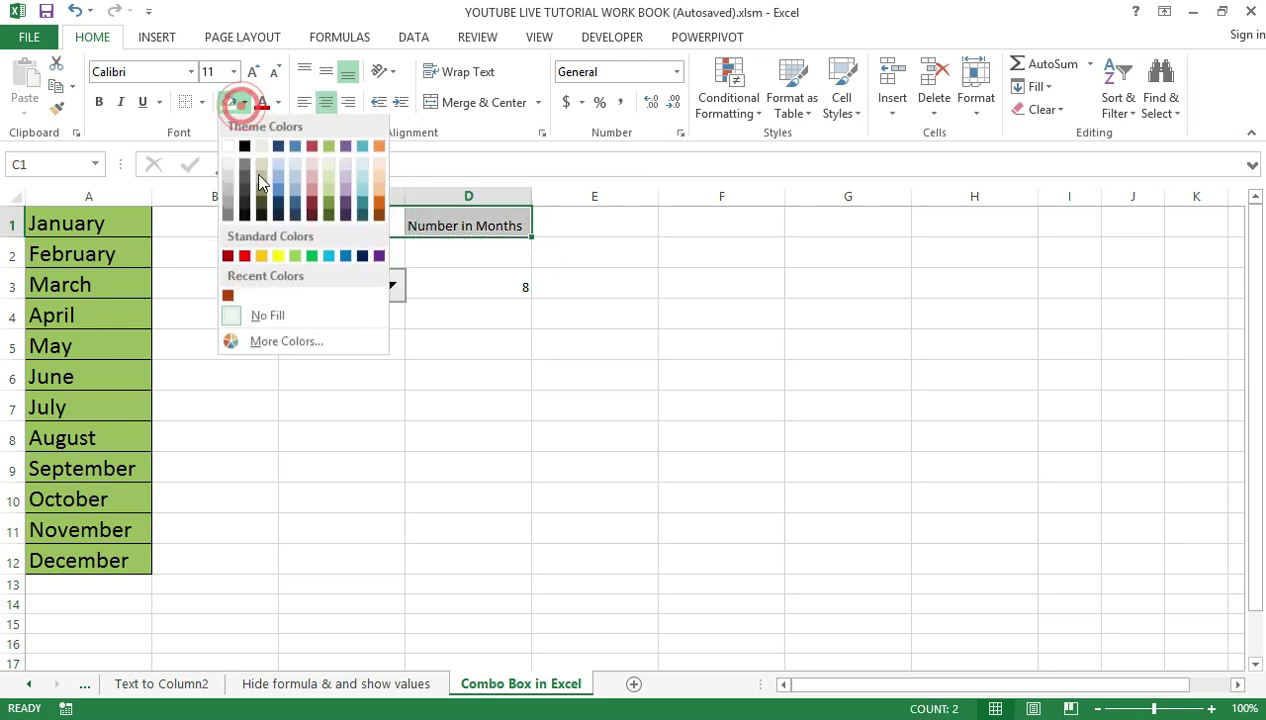
{"action": "left_click", "coordinate": [378, 146]}
{"action": "left_click", "coordinate": [433, 351]}
{"action": "left_click", "coordinate": [471, 492]}
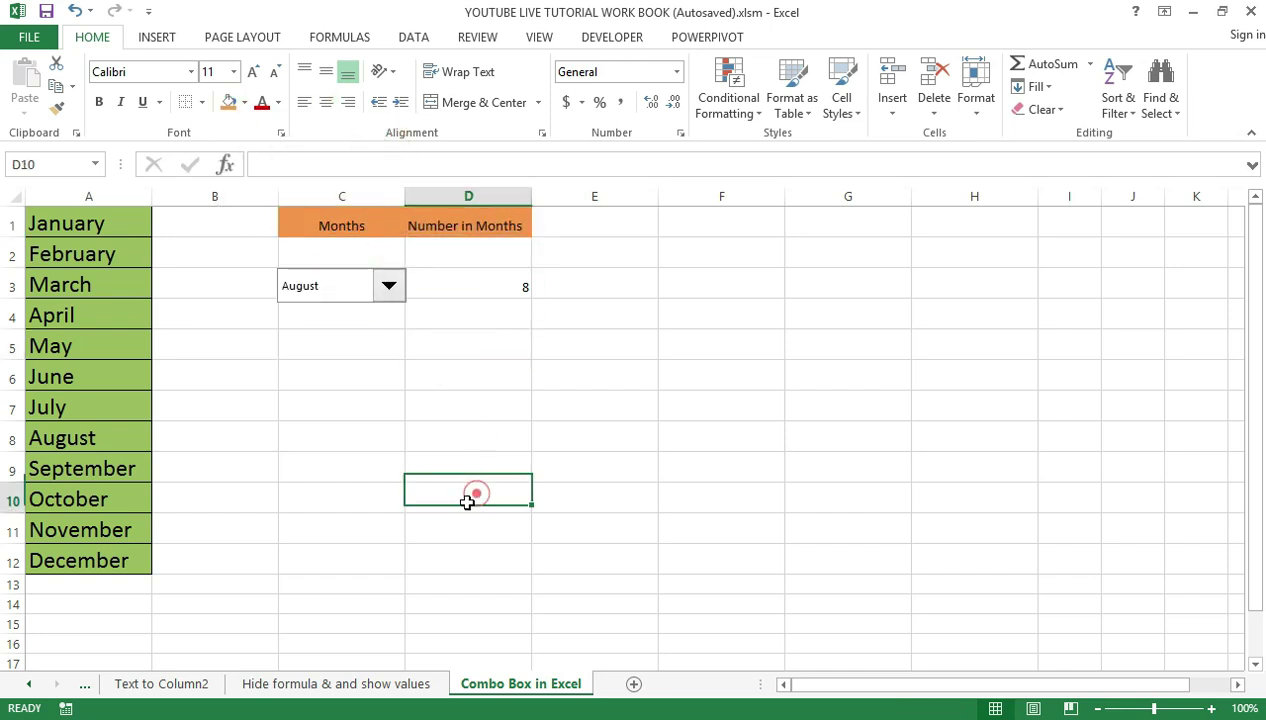
Apply all borders to the heading cells D1 and C1.
{"action": "left_click", "coordinate": [446, 226]}
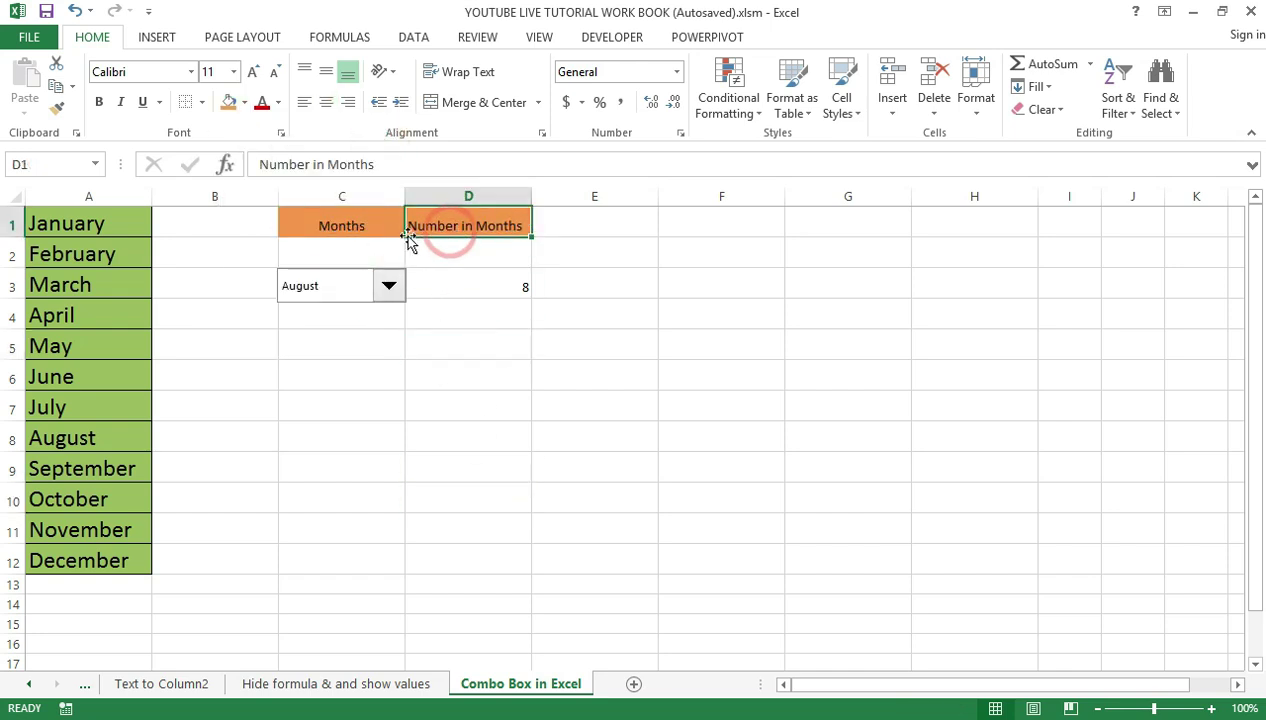
{"action": "left_click", "coordinate": [200, 103]}
{"action": "left_click", "coordinate": [234, 271]}
{"action": "left_click", "coordinate": [468, 430]}
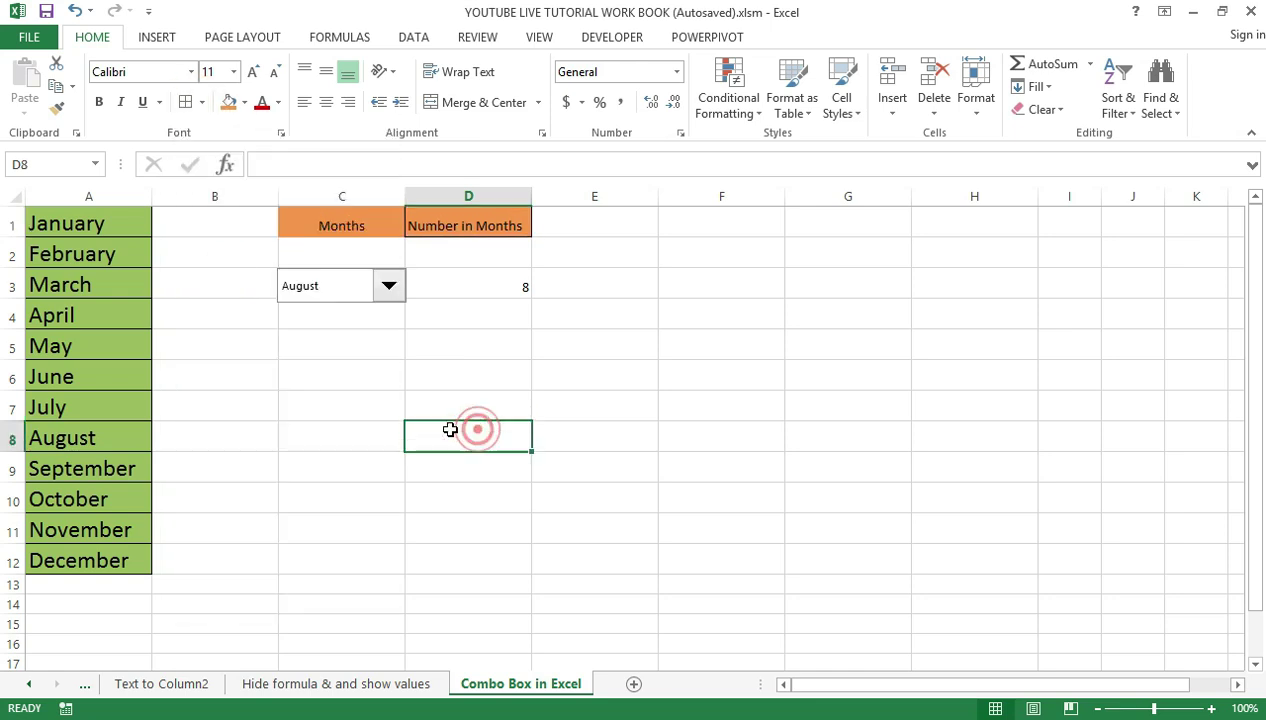
{"action": "left_click", "coordinate": [333, 220]}
{"action": "left_click", "coordinate": [185, 102]}
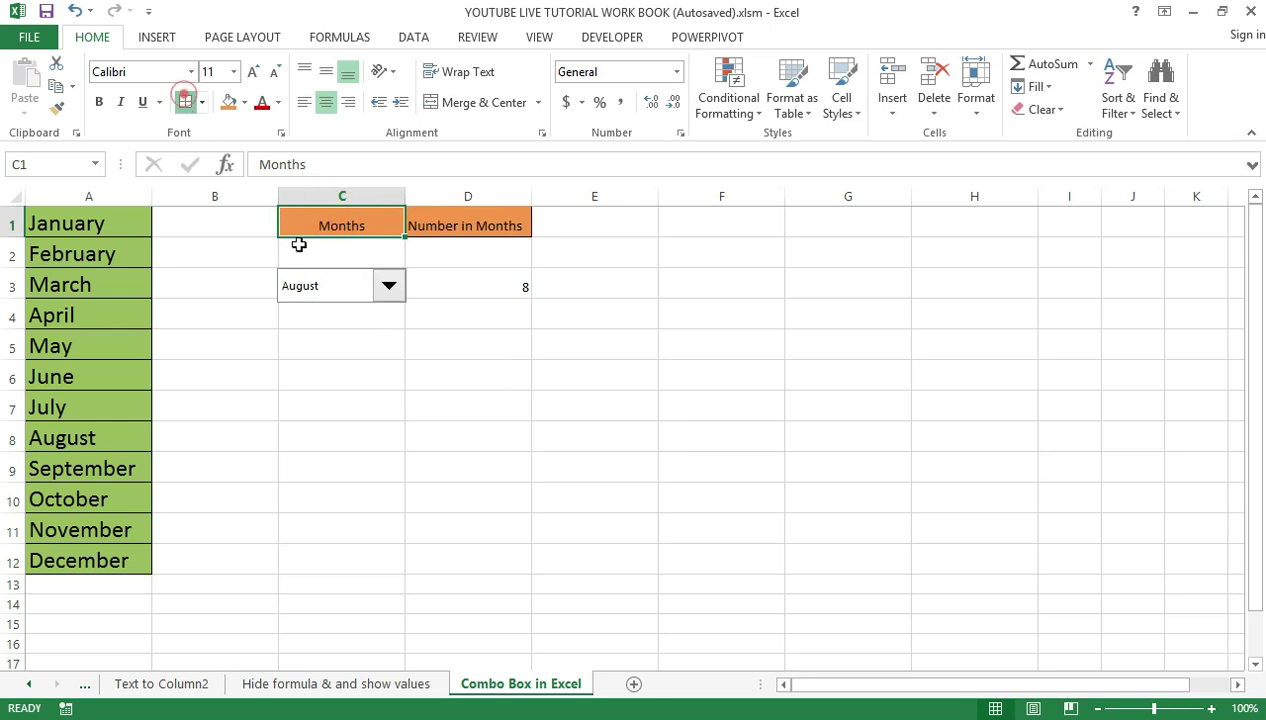
{"action": "left_click", "coordinate": [370, 373]}
Set the font size of the headings in C1:D1 to 12.
{"action": "left_click_drag", "start_coordinate": [333, 226], "coordinate": [469, 232]}
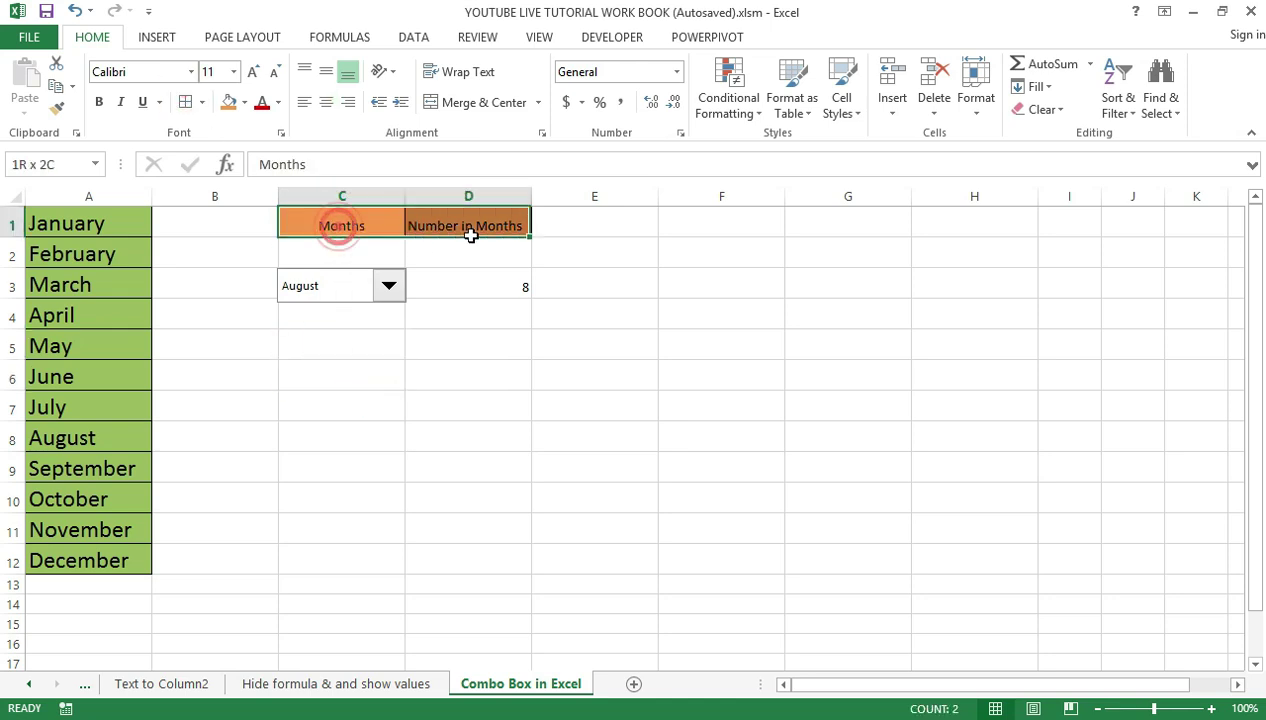
{"action": "left_click", "coordinate": [233, 71]}
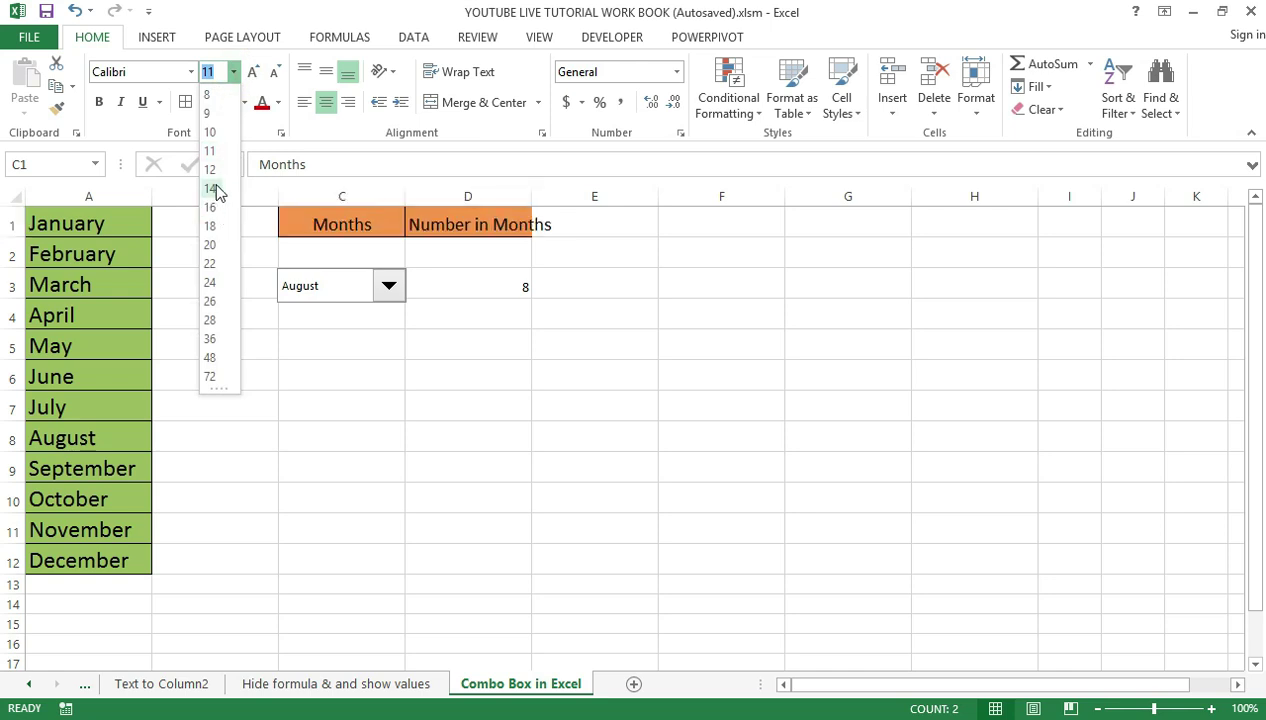
{"action": "left_click", "coordinate": [212, 169]}
{"action": "left_click", "coordinate": [356, 396]}
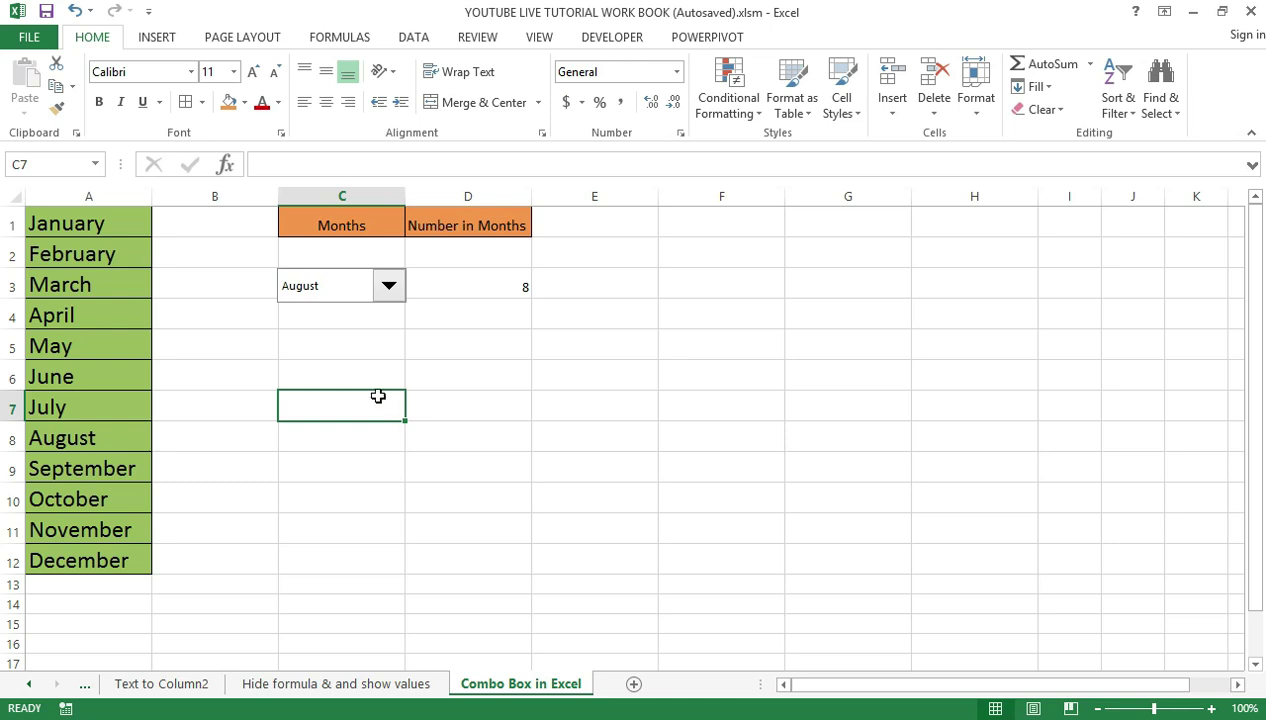
Choose September in the combo box, check the linked cell D3 and save the workbook.
{"action": "left_click", "coordinate": [389, 288]}
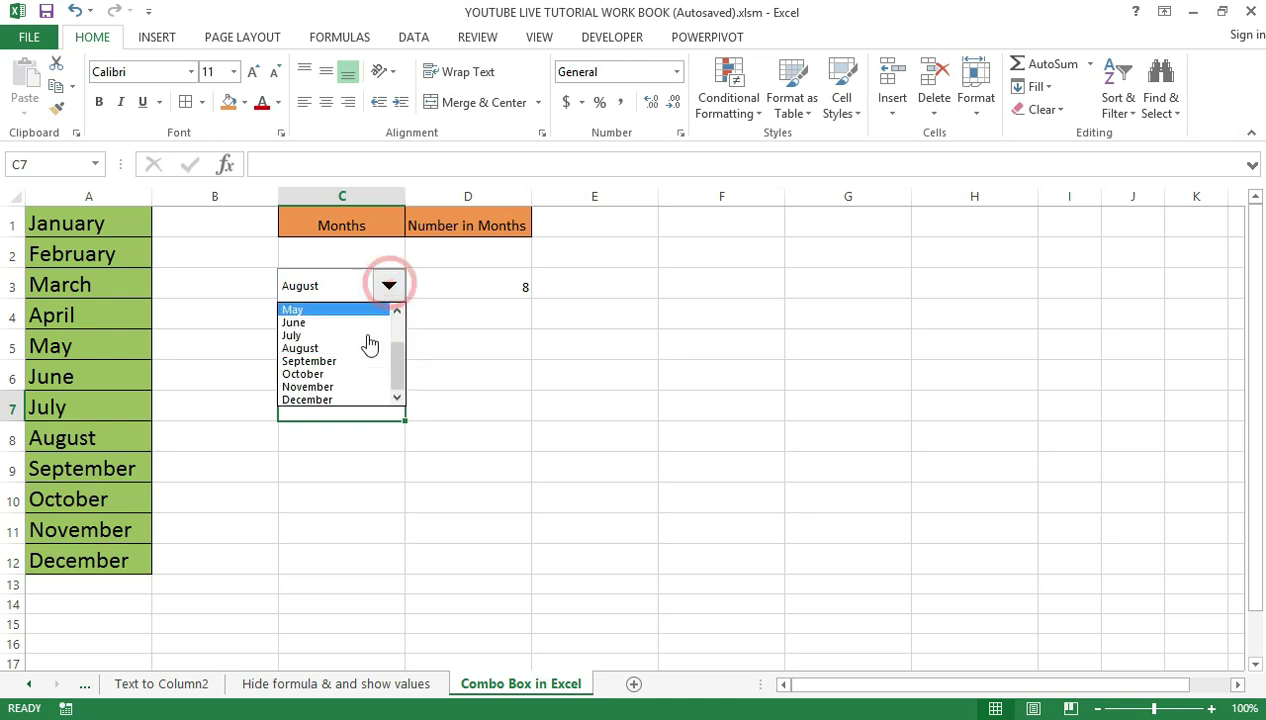
{"action": "left_click", "coordinate": [310, 361]}
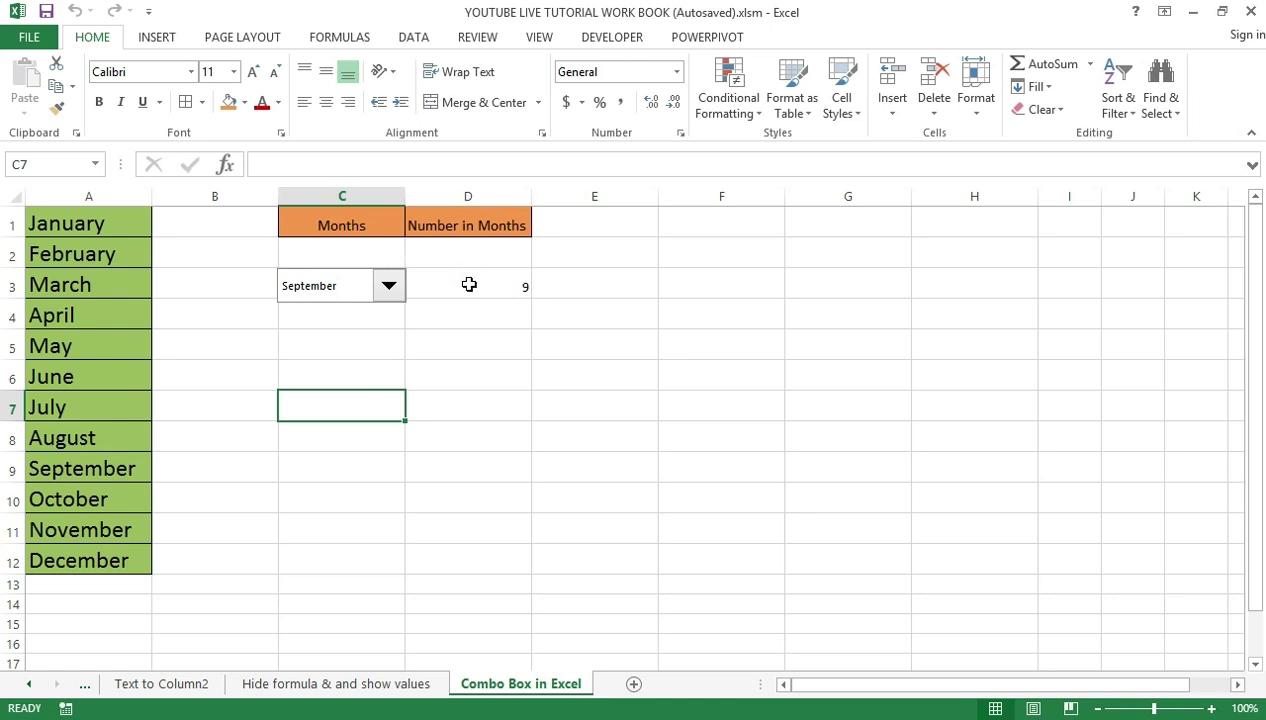
{"action": "left_click", "coordinate": [481, 288]}
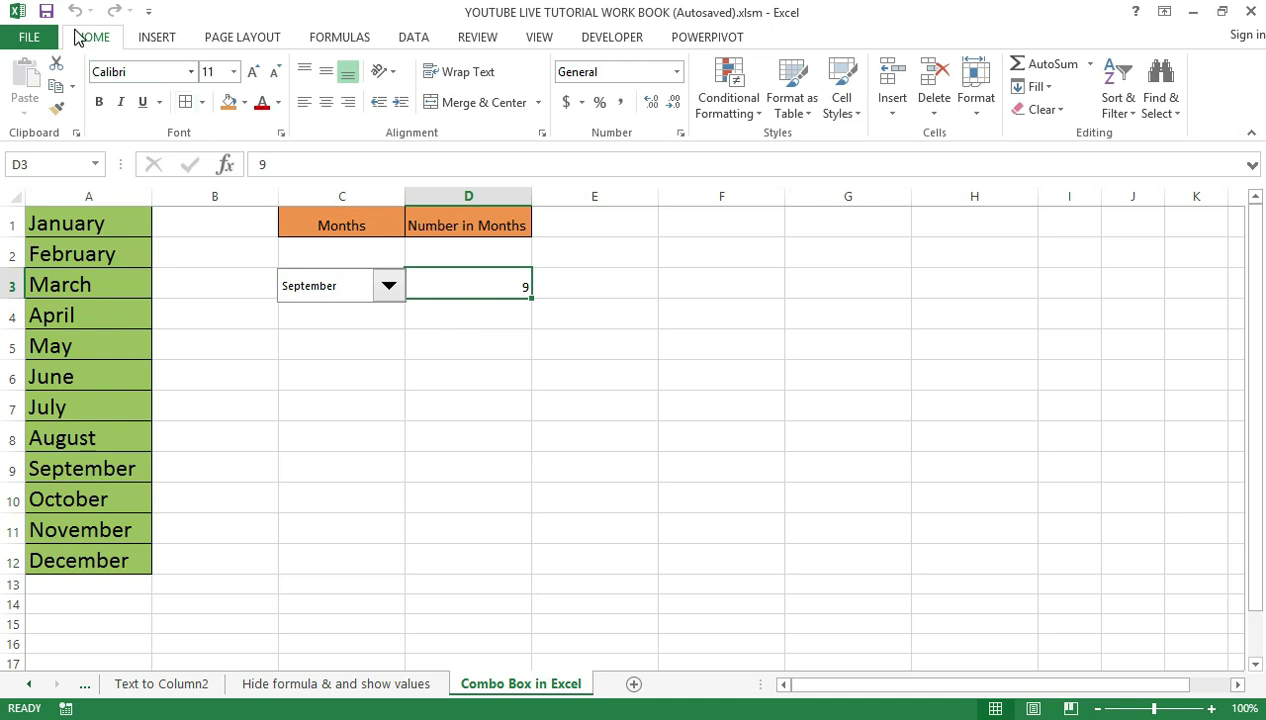
{"action": "left_click", "coordinate": [46, 12]}
{"action": "left_click", "coordinate": [336, 400]}
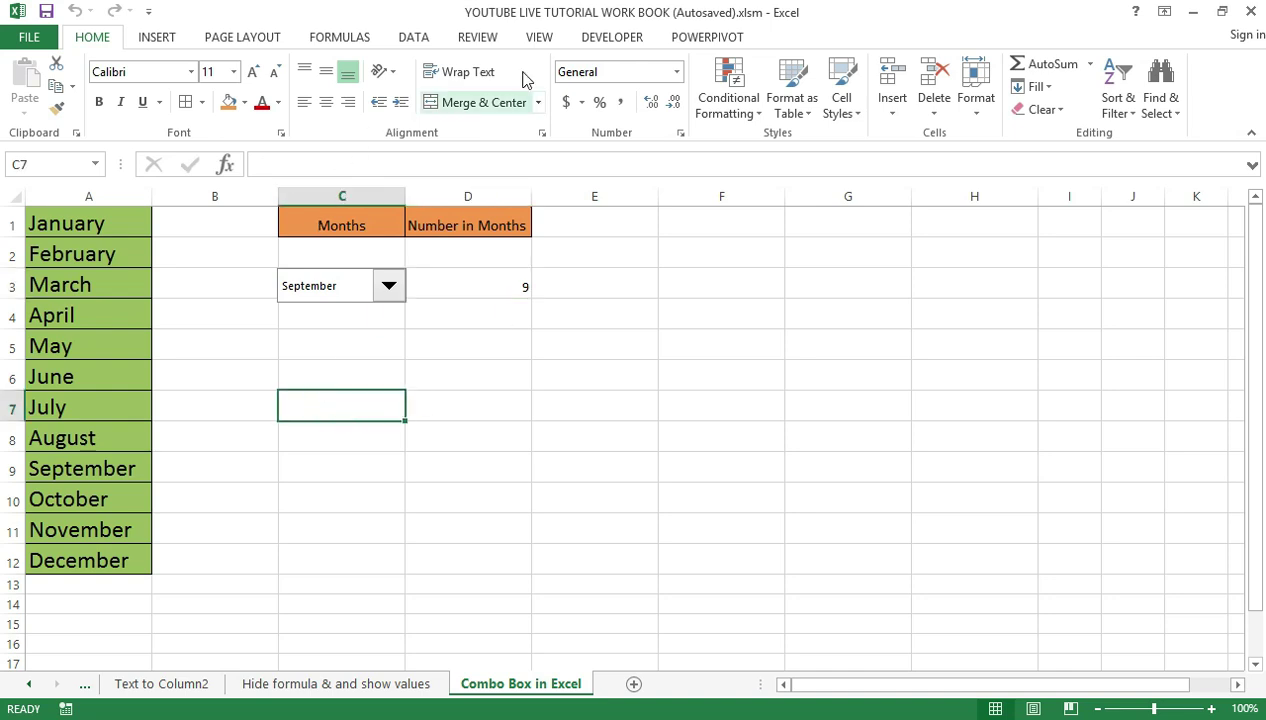
Turn on Design Mode and delete the months combo box from cell C3.
{"action": "left_click", "coordinate": [594, 40]}
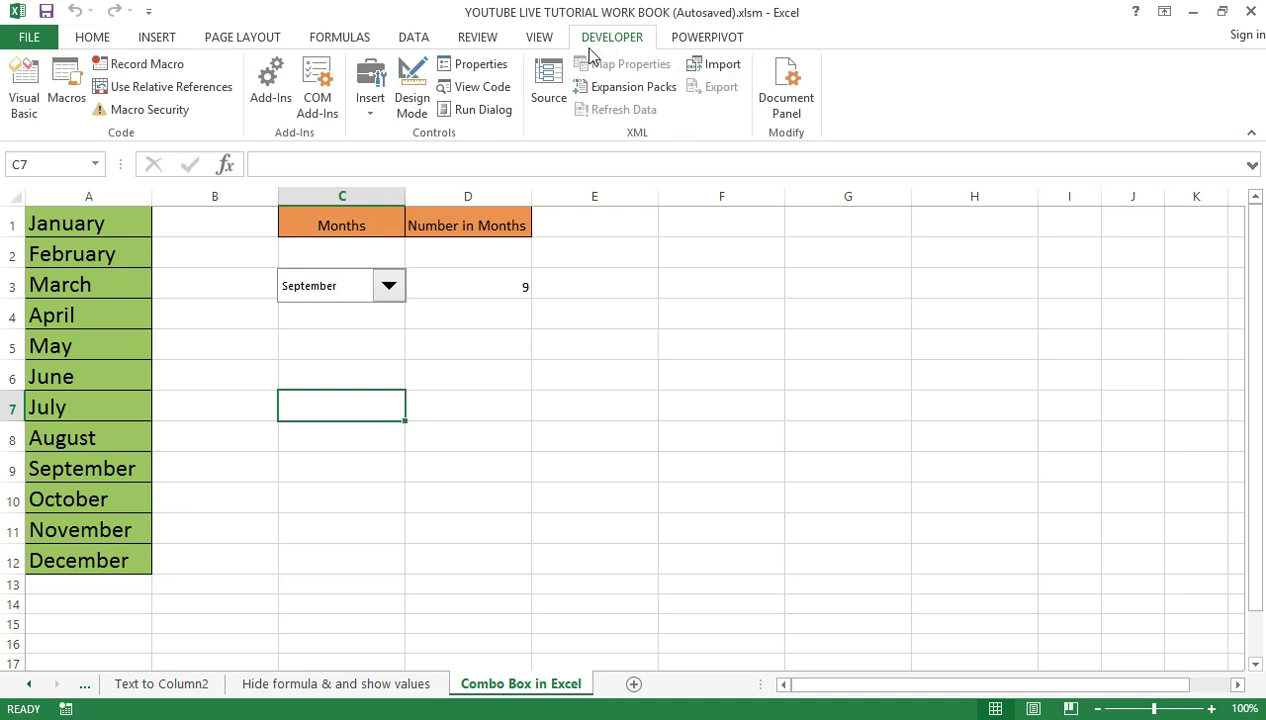
{"action": "left_click", "coordinate": [416, 98]}
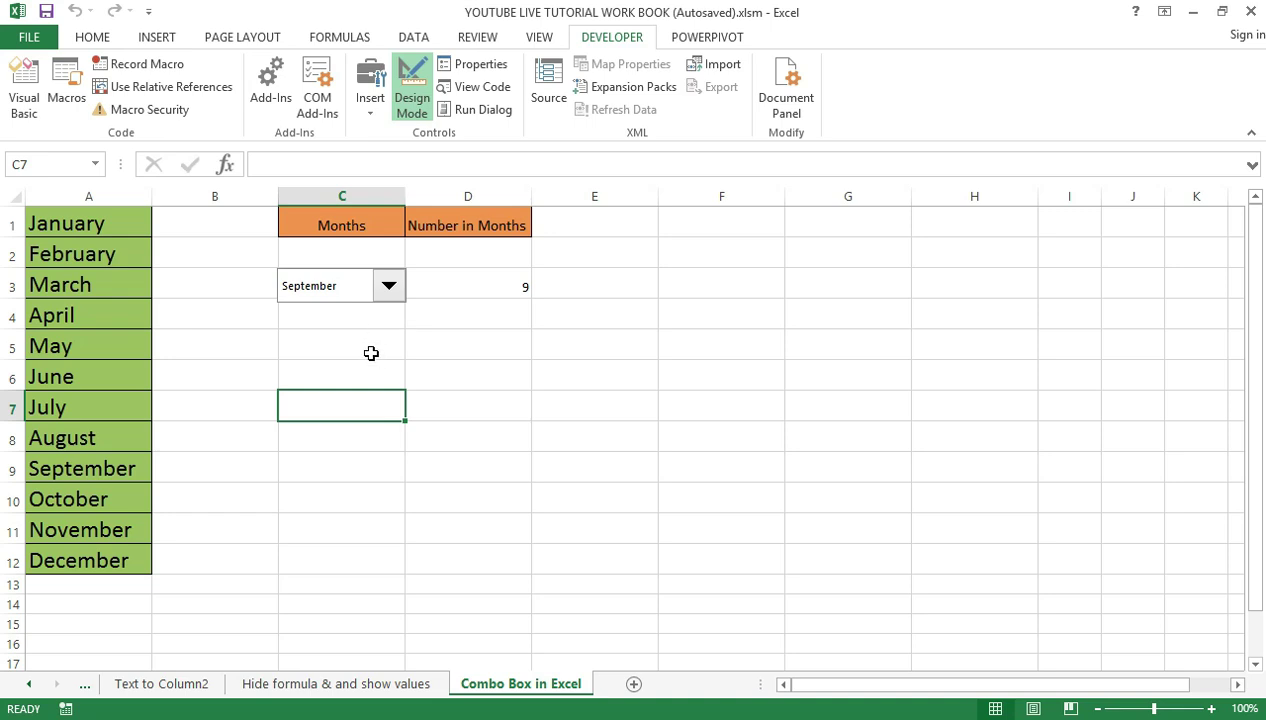
{"action": "left_click", "coordinate": [314, 288]}
{"action": "left_click", "coordinate": [326, 285]}
{"action": "right_click", "coordinate": [329, 285]}
{"action": "left_click", "coordinate": [518, 345]}
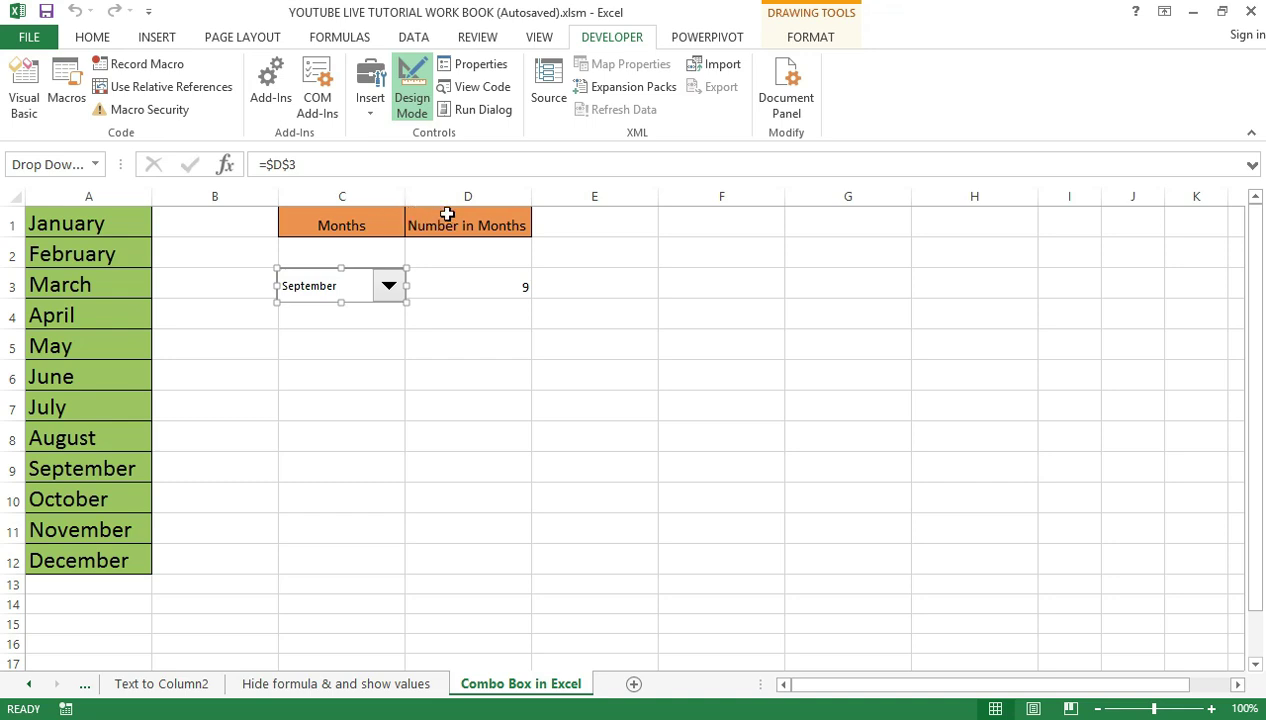
{"action": "key", "text": "Delete"}
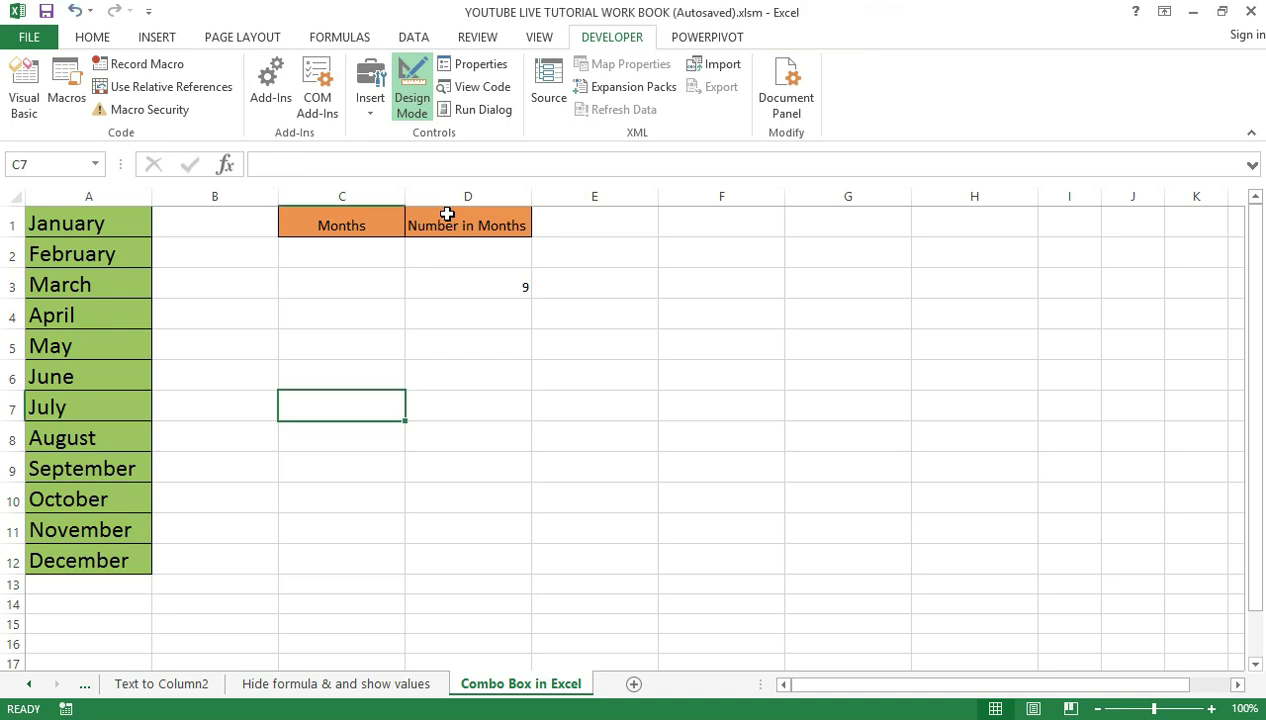
{"action": "left_click", "coordinate": [327, 286]}
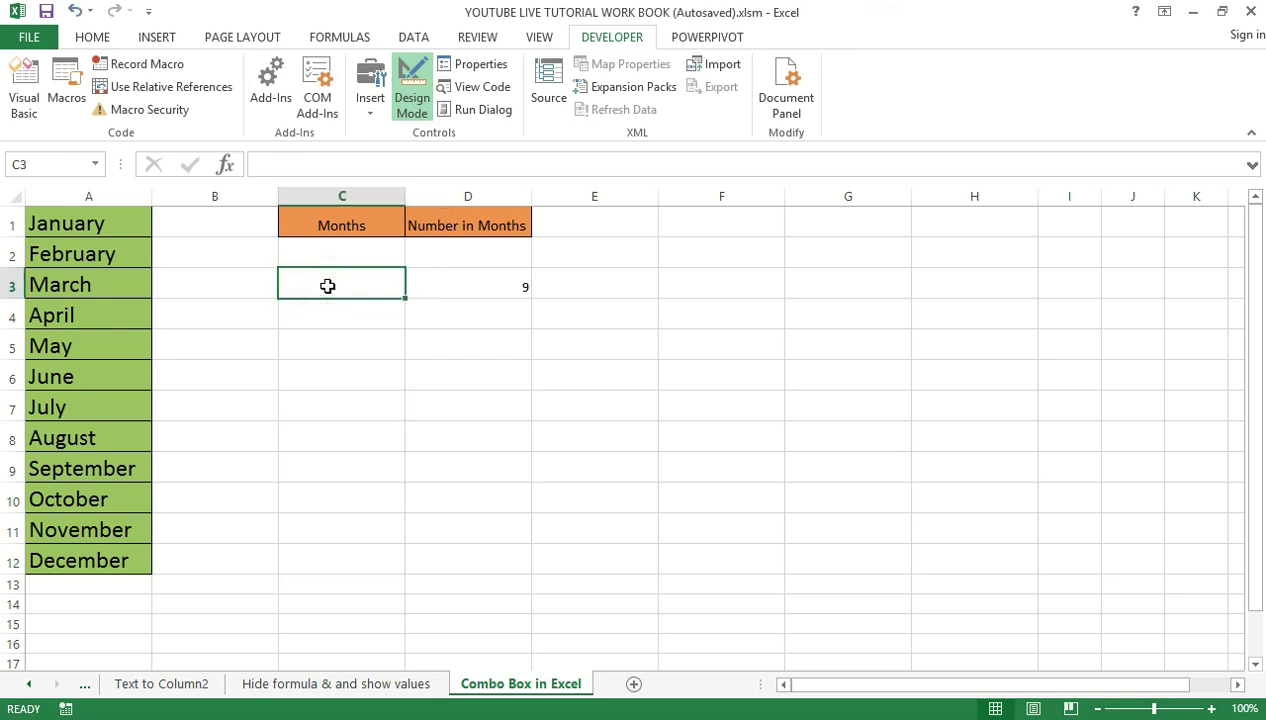
Clear the number in cell D3 and turn off Design Mode.
{"action": "left_click", "coordinate": [494, 287]}
{"action": "key", "text": "Delete"}
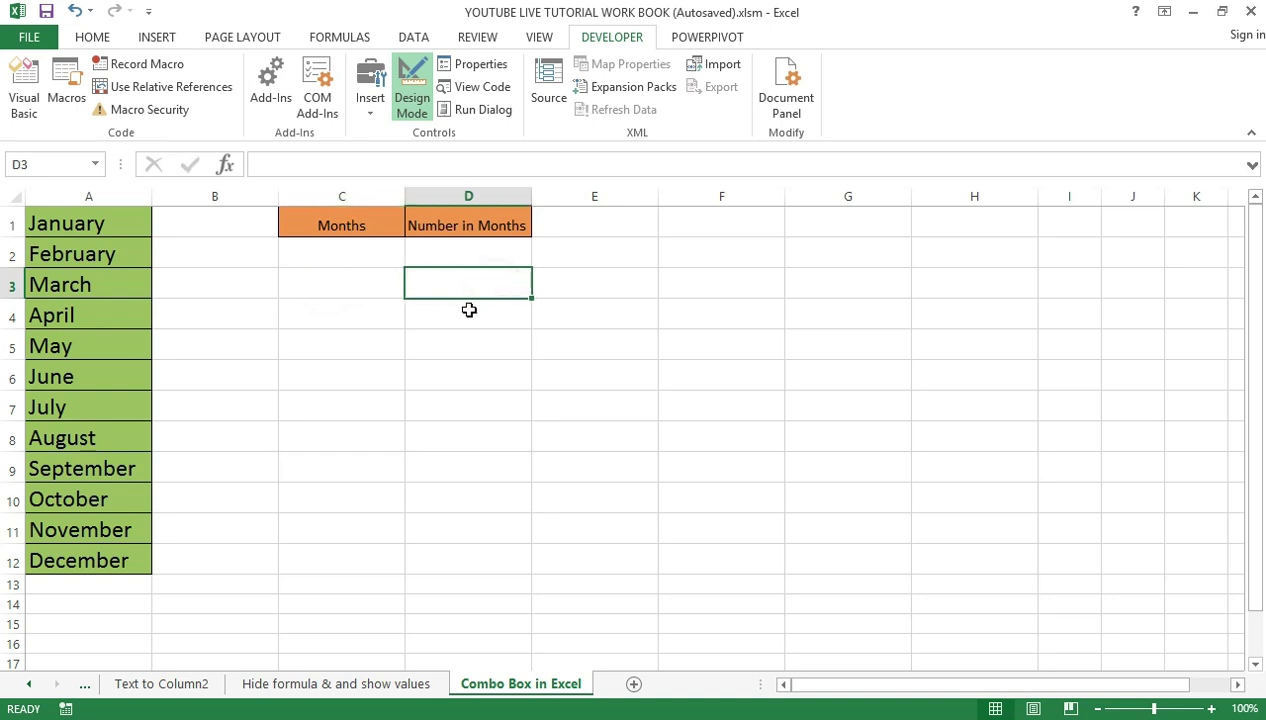
{"action": "left_click", "coordinate": [340, 275]}
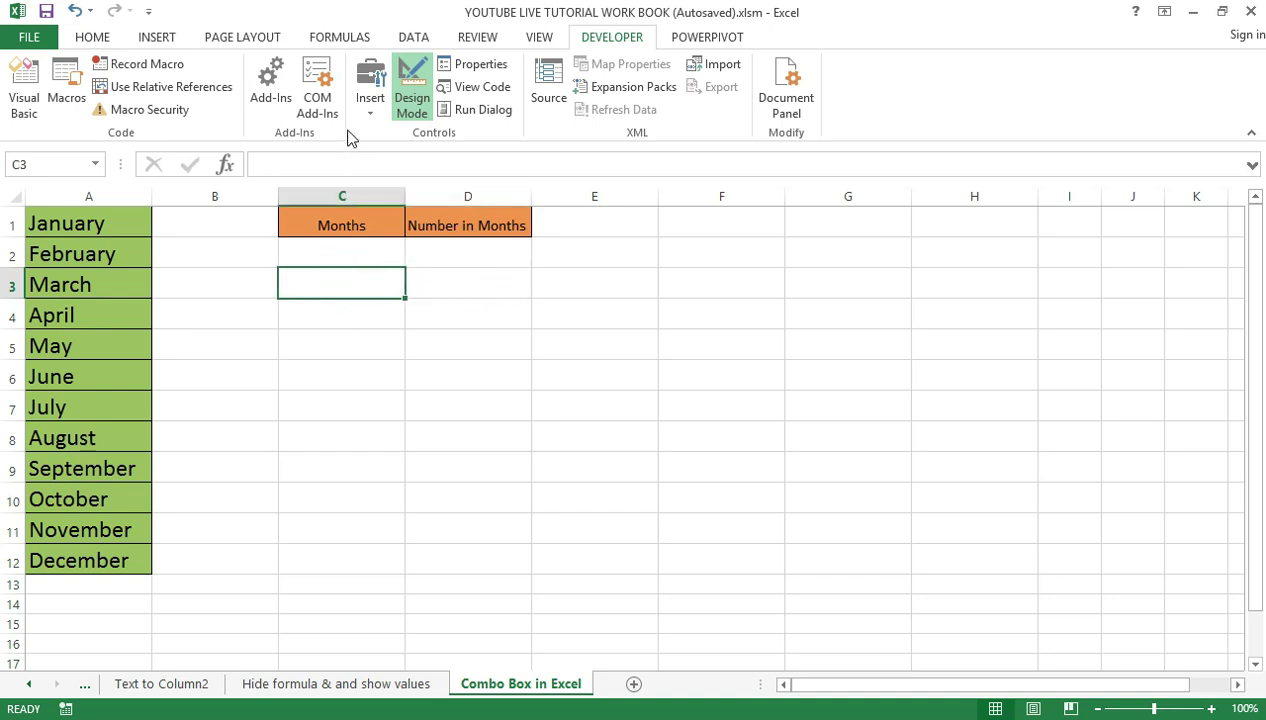
{"action": "left_click", "coordinate": [411, 95]}
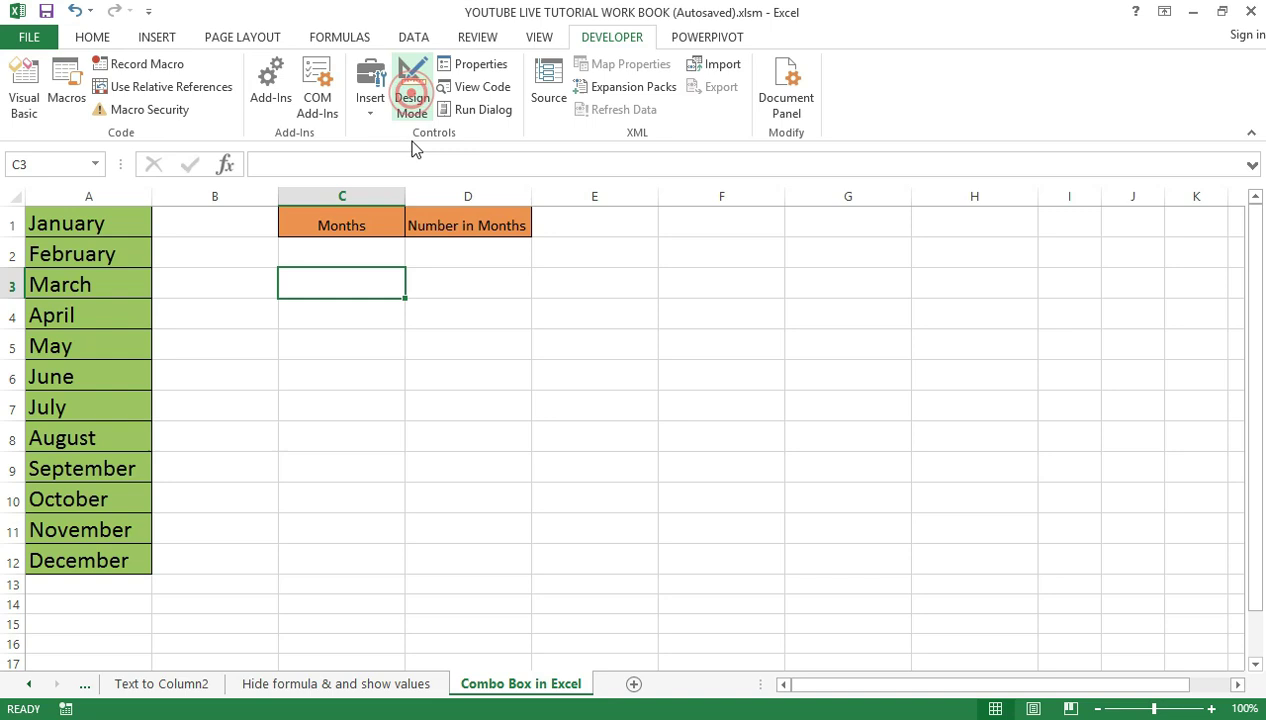
Insert a Form Control combo box sized to fit cell C3 under the Months heading.
{"action": "left_click", "coordinate": [369, 106]}
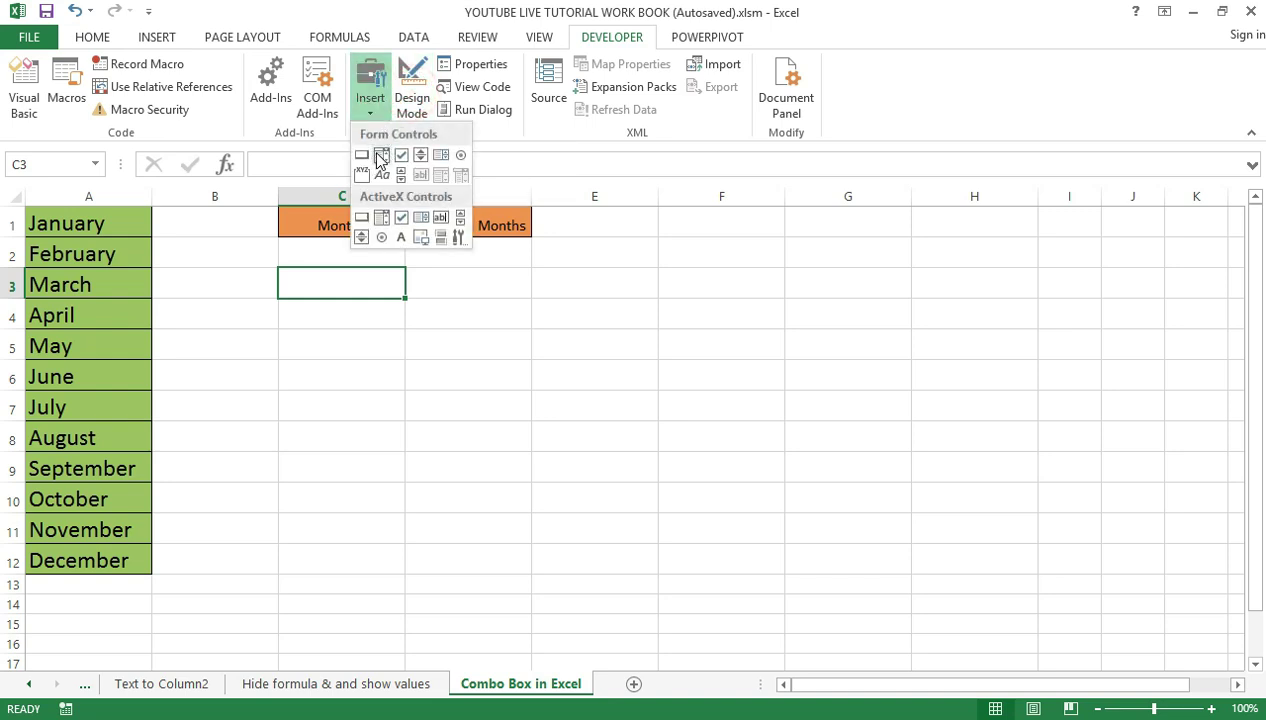
{"action": "left_click", "coordinate": [381, 157]}
{"action": "left_click_drag", "start_coordinate": [277, 271], "coordinate": [404, 296]}
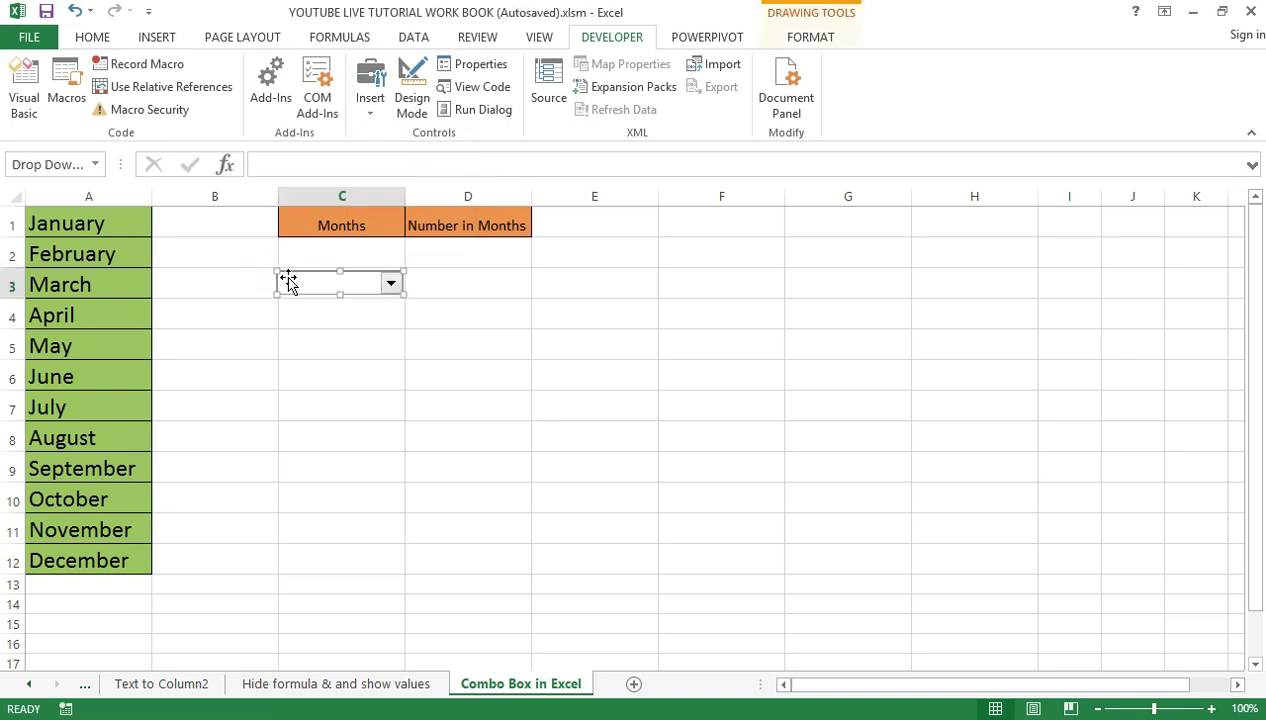
Set the new combo box's input range to the months in $A$1:$A$12 and try out its drop-down list.
{"action": "right_click", "coordinate": [337, 285]}
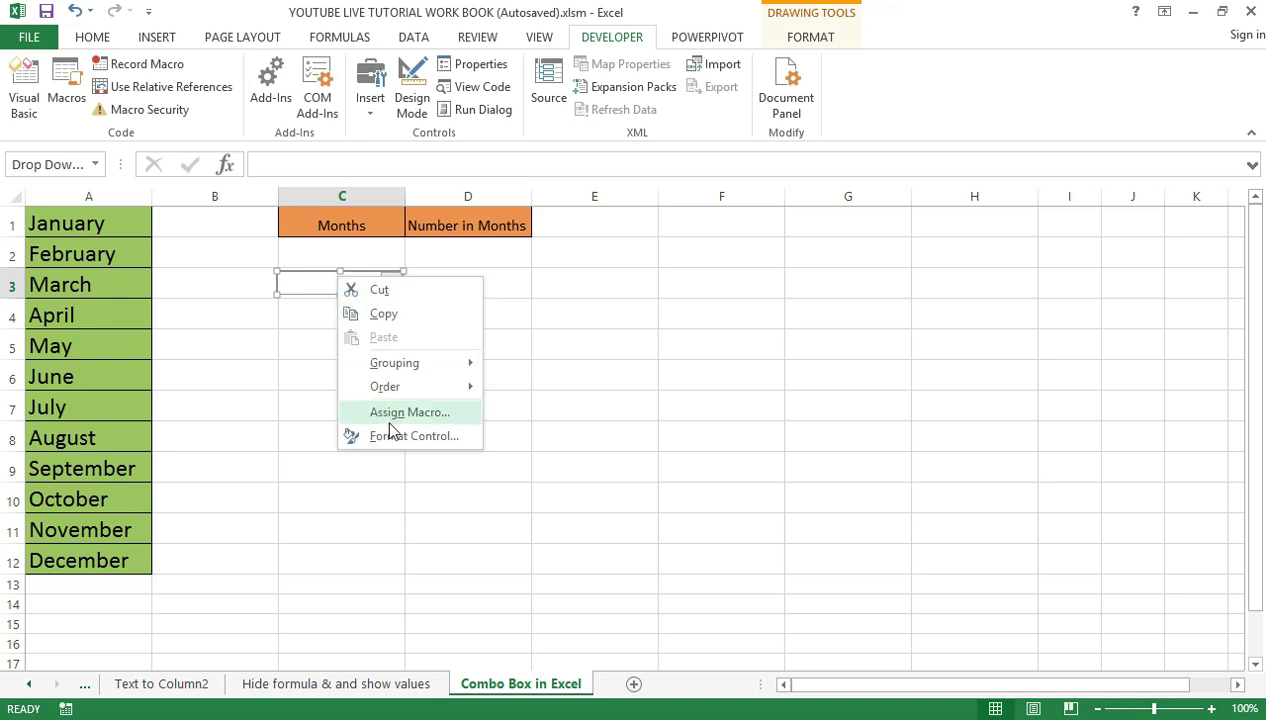
{"action": "left_click", "coordinate": [393, 432]}
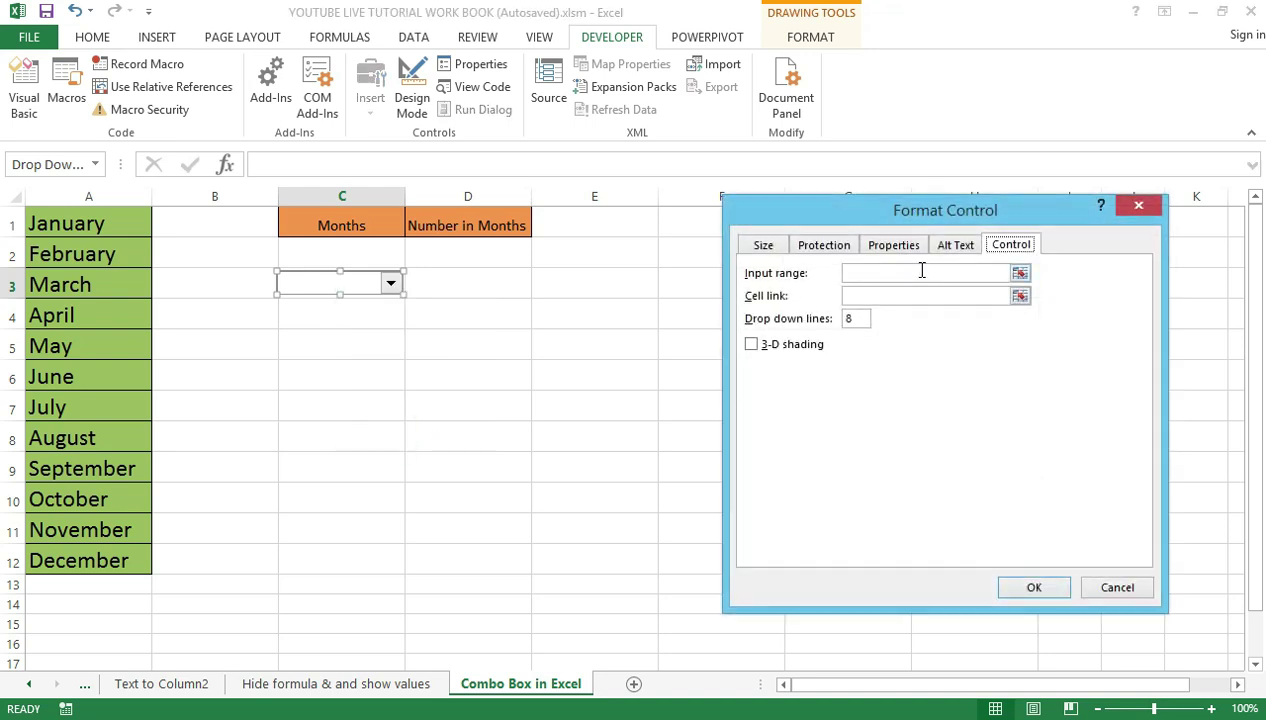
{"action": "left_click", "coordinate": [876, 273]}
{"action": "left_click_drag", "start_coordinate": [96, 220], "coordinate": [93, 562]}
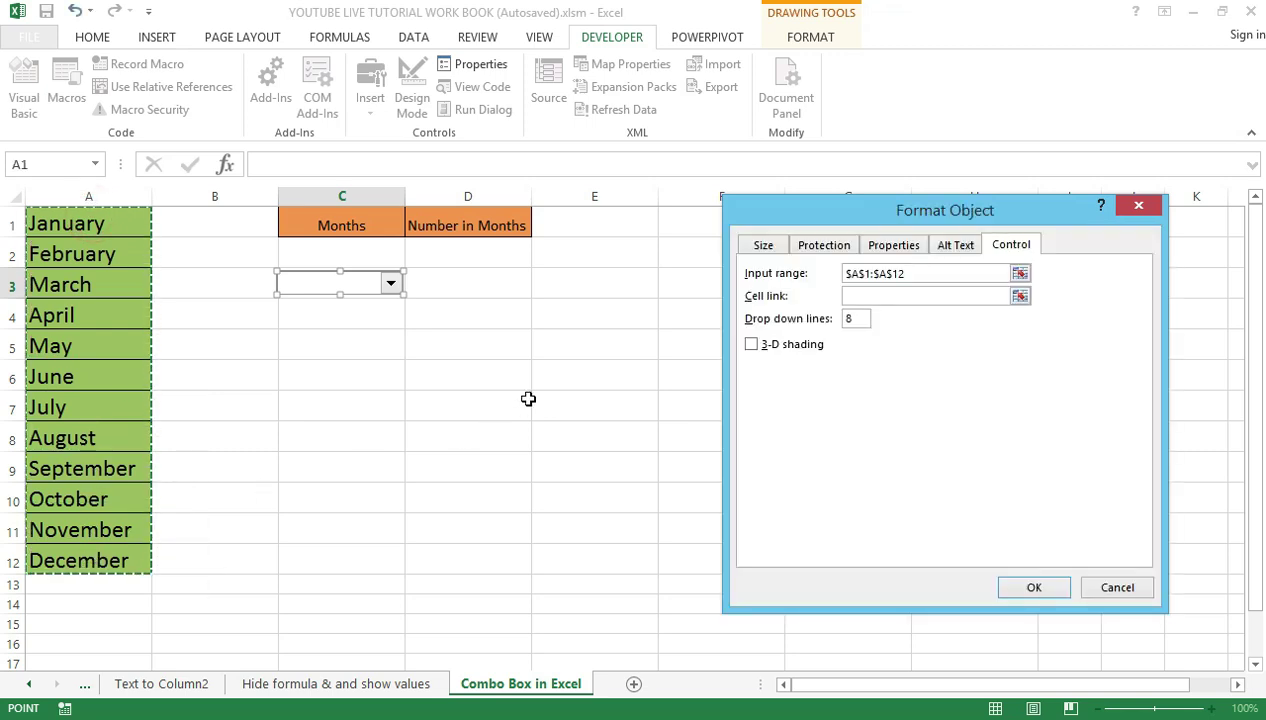
{"action": "left_click", "coordinate": [1033, 587]}
{"action": "left_click", "coordinate": [418, 348]}
{"action": "left_click", "coordinate": [391, 286]}
{"action": "left_click", "coordinate": [391, 285]}
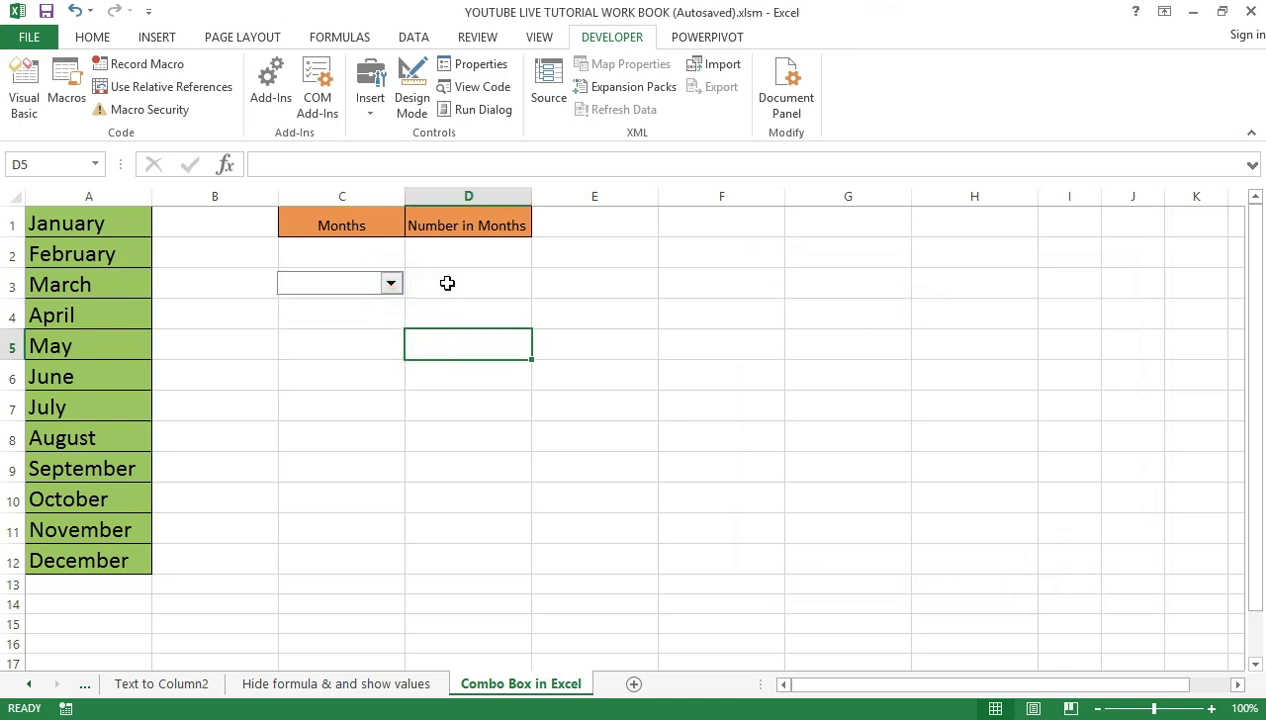
{"action": "left_click", "coordinate": [448, 283]}
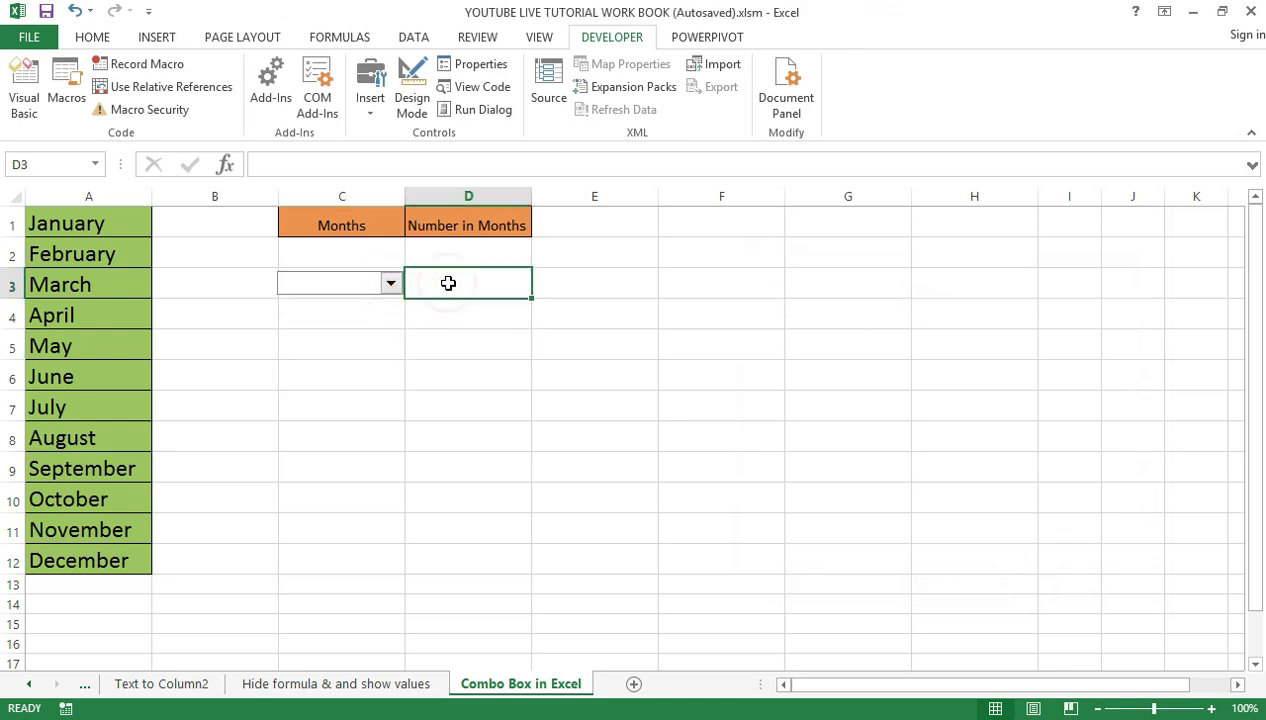
Link the combo box in C3 to cell $D$3 through its format control settings.
{"action": "right_click", "coordinate": [326, 286]}
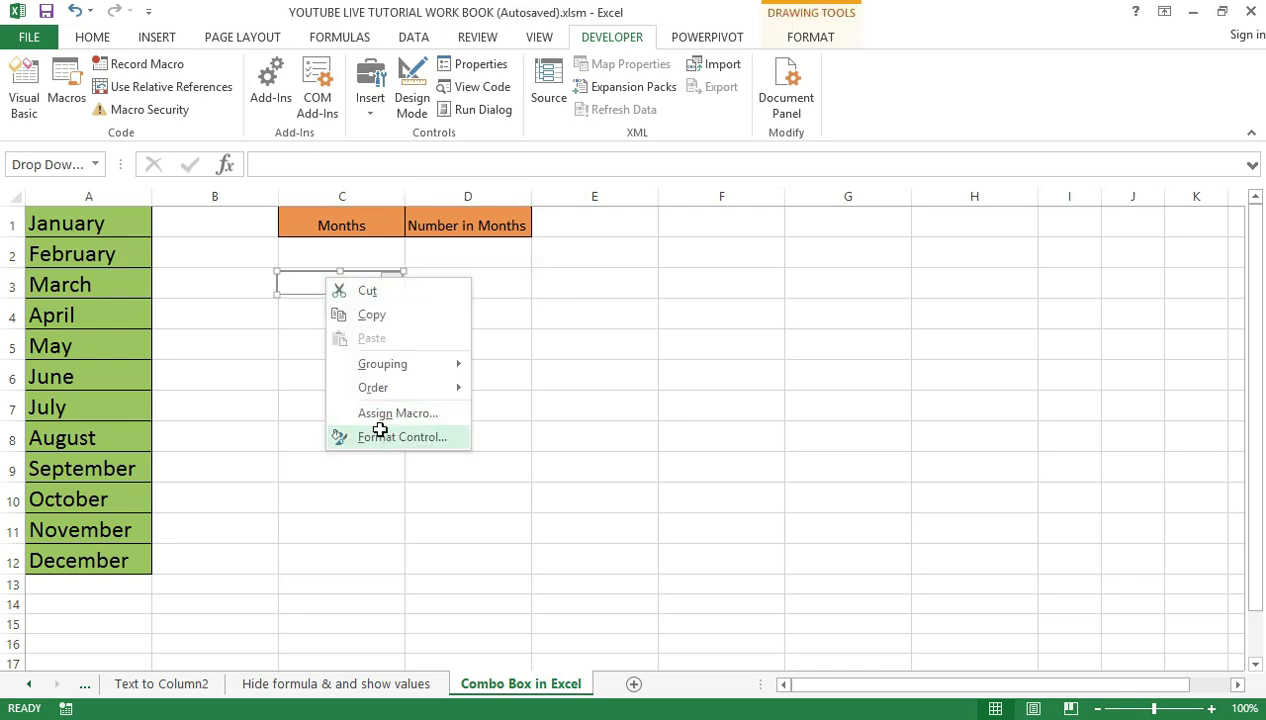
{"action": "left_click", "coordinate": [378, 436]}
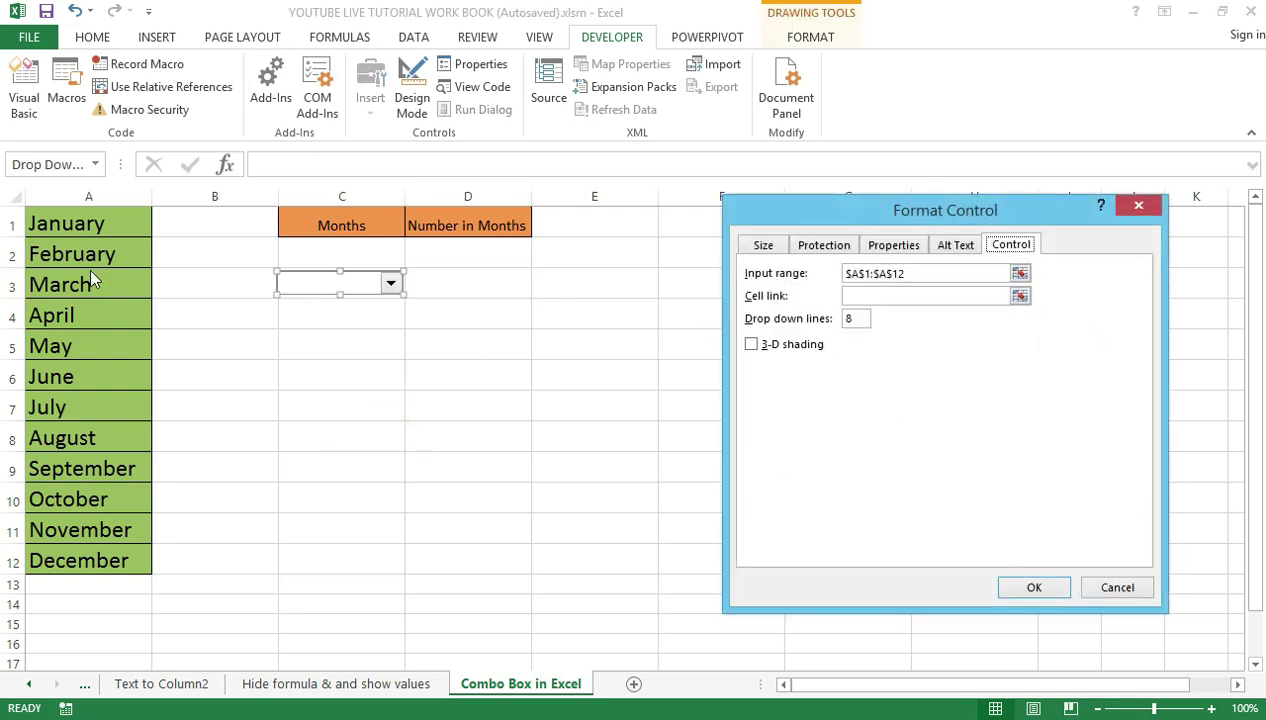
{"action": "left_click", "coordinate": [871, 295]}
{"action": "left_click_drag", "start_coordinate": [124, 229], "coordinate": [90, 547]}
{"action": "left_click", "coordinate": [475, 280]}
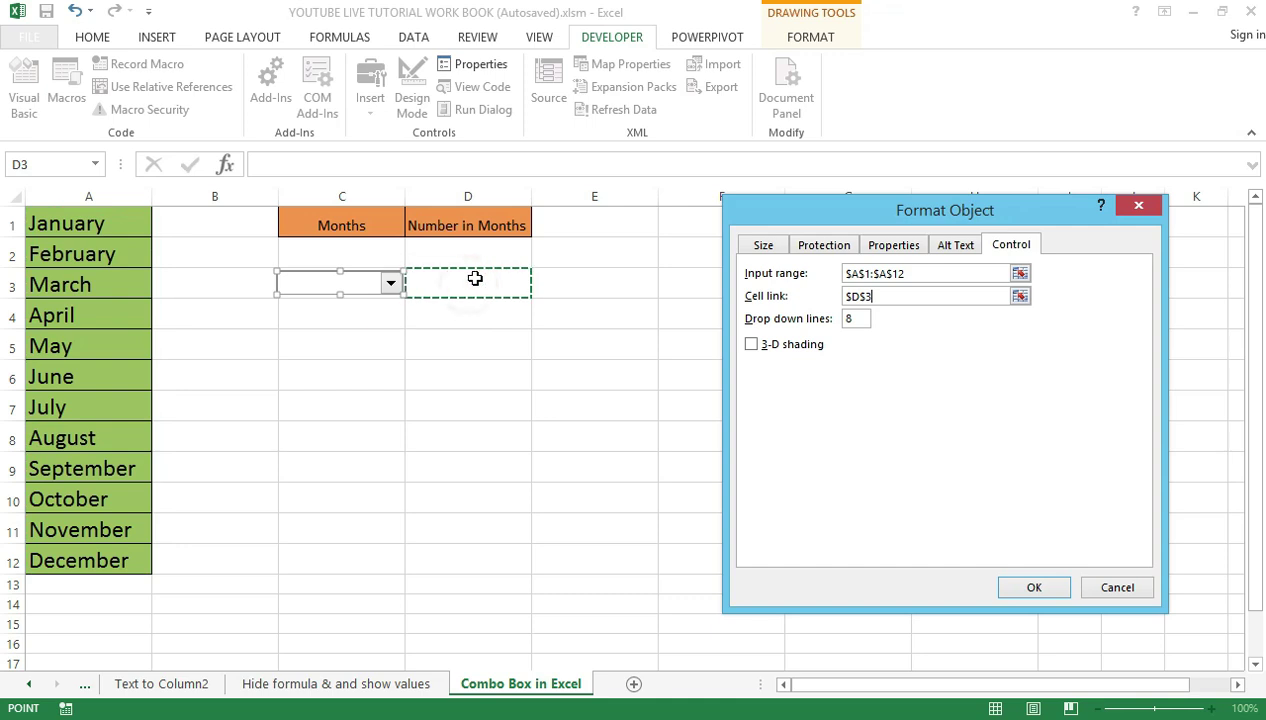
{"action": "left_click", "coordinate": [1033, 588]}
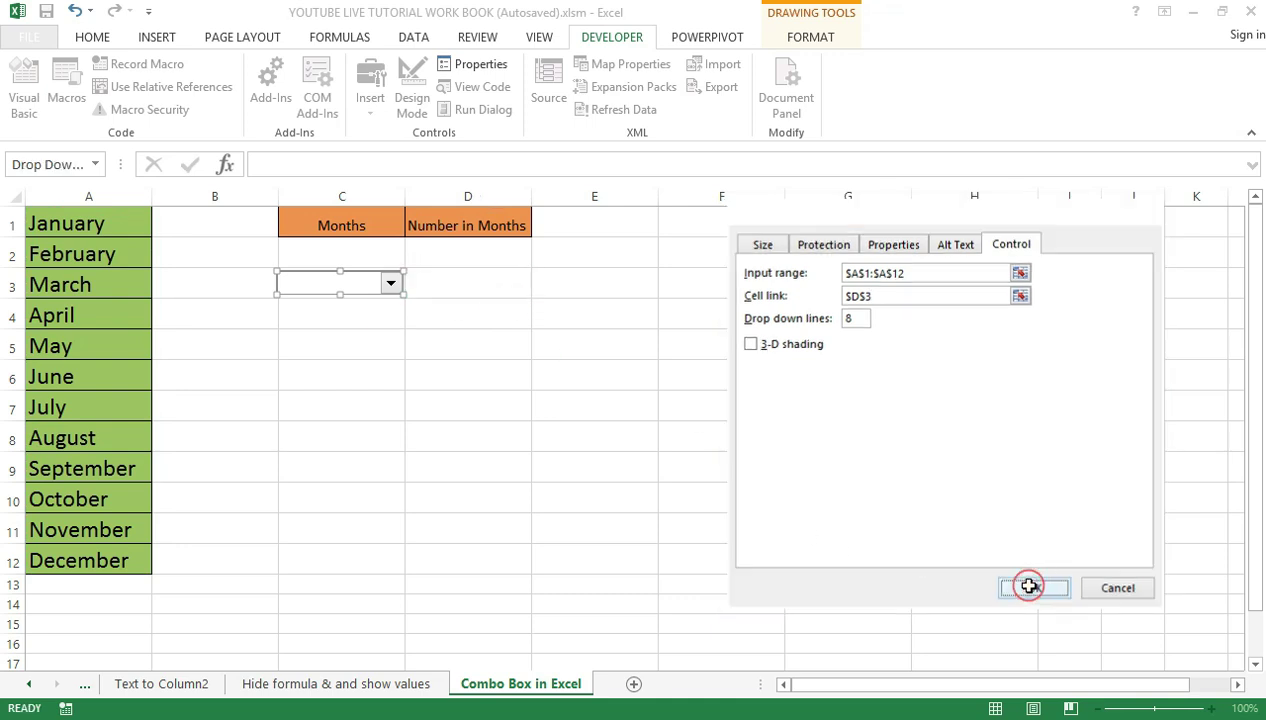
Choose April in the months combo box to test the linked cell D3.
{"action": "left_click", "coordinate": [528, 478]}
{"action": "left_click", "coordinate": [391, 283]}
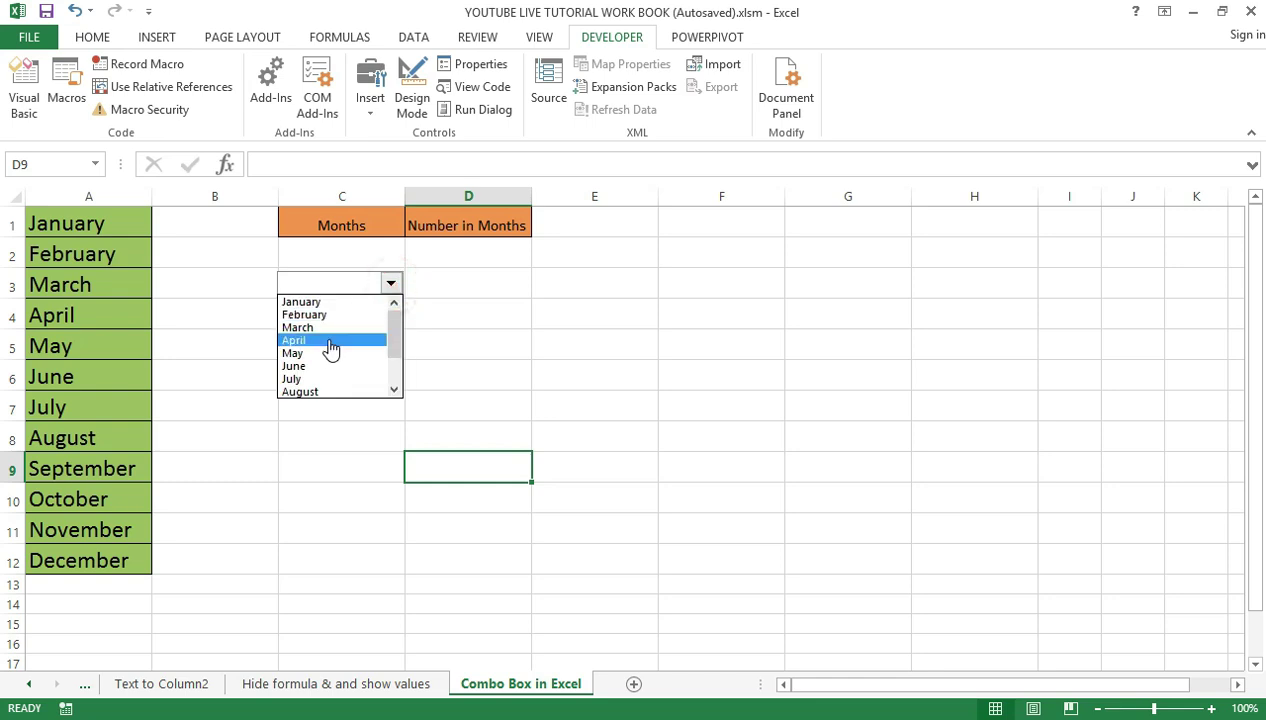
{"action": "left_click", "coordinate": [331, 349]}
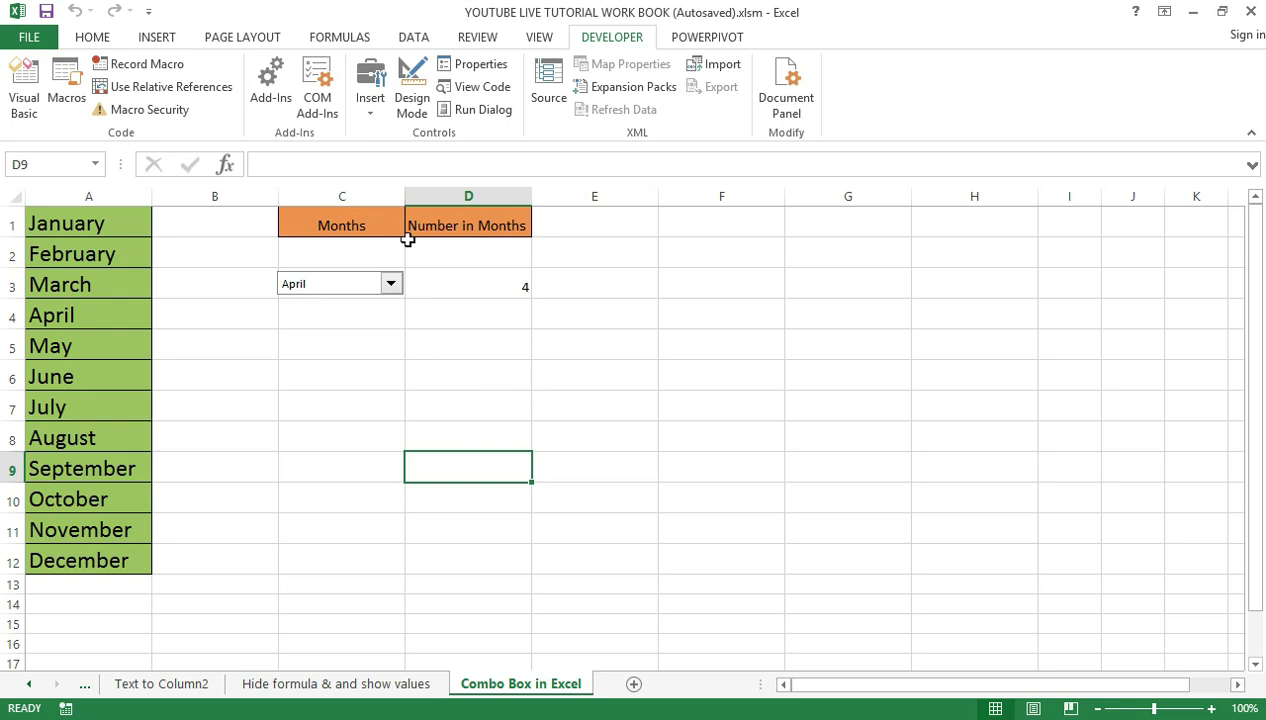
{"action": "left_click", "coordinate": [370, 110]}
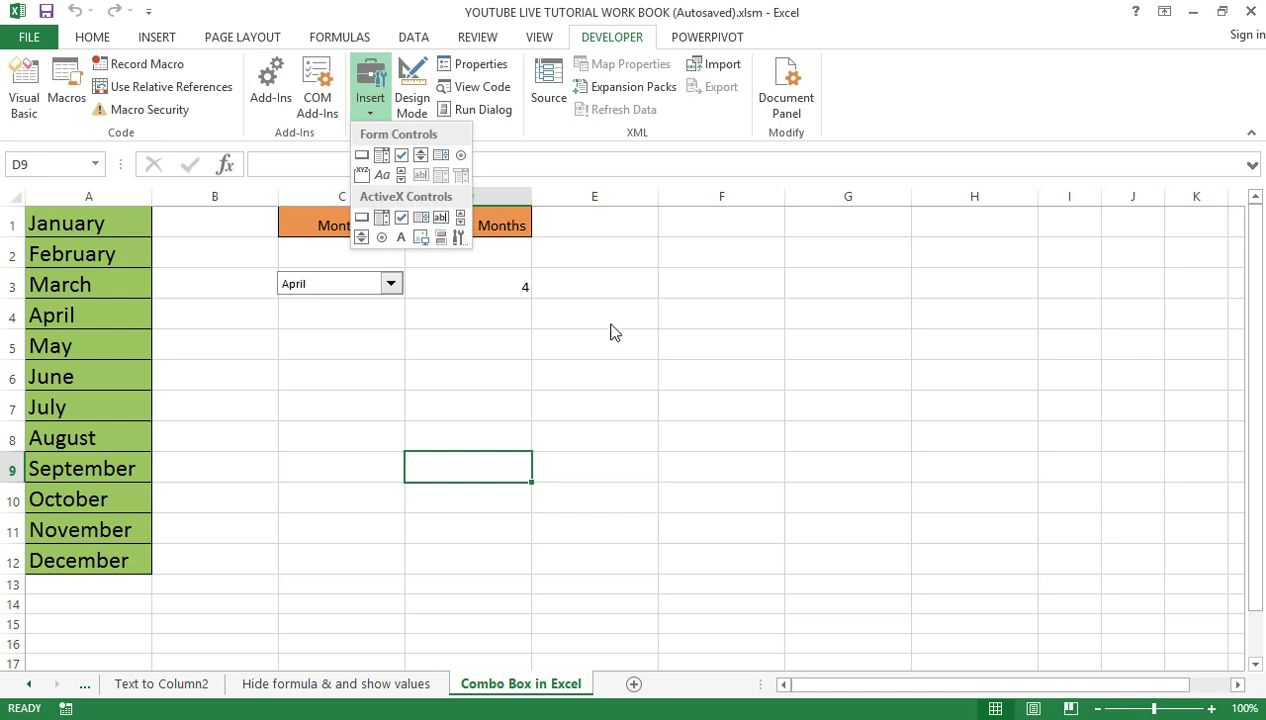
{"action": "left_click", "coordinate": [594, 360]}
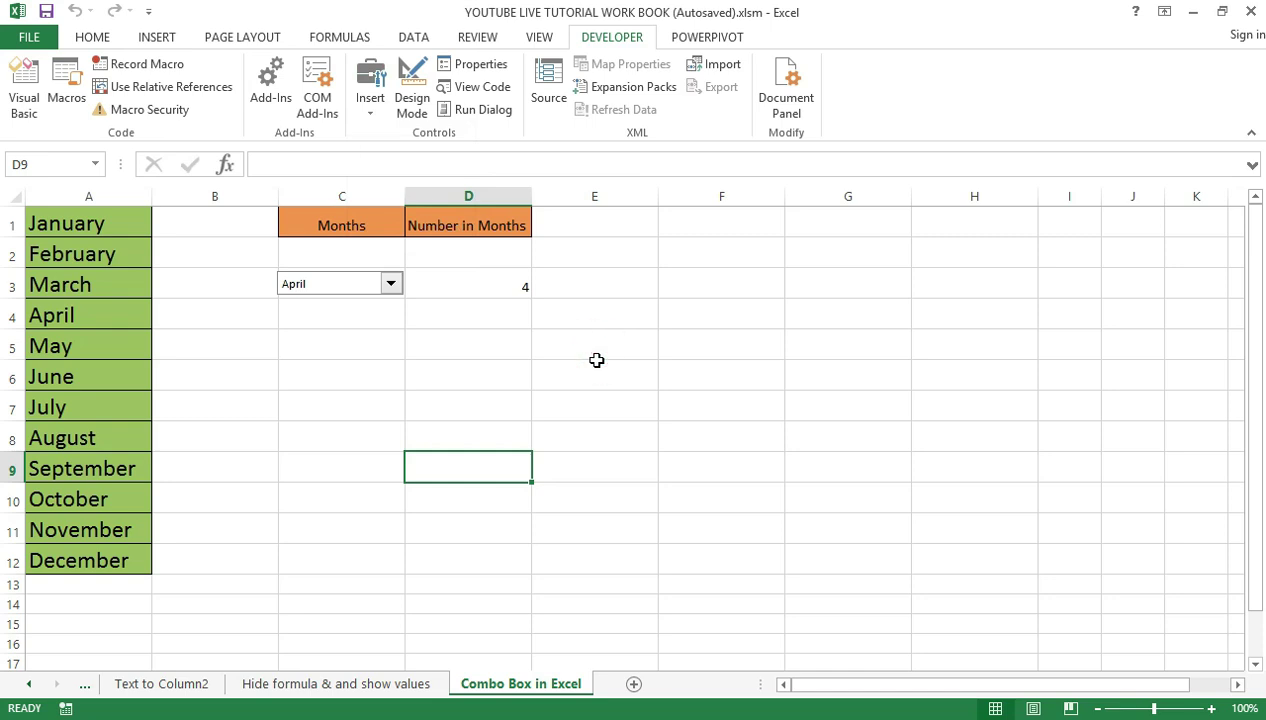